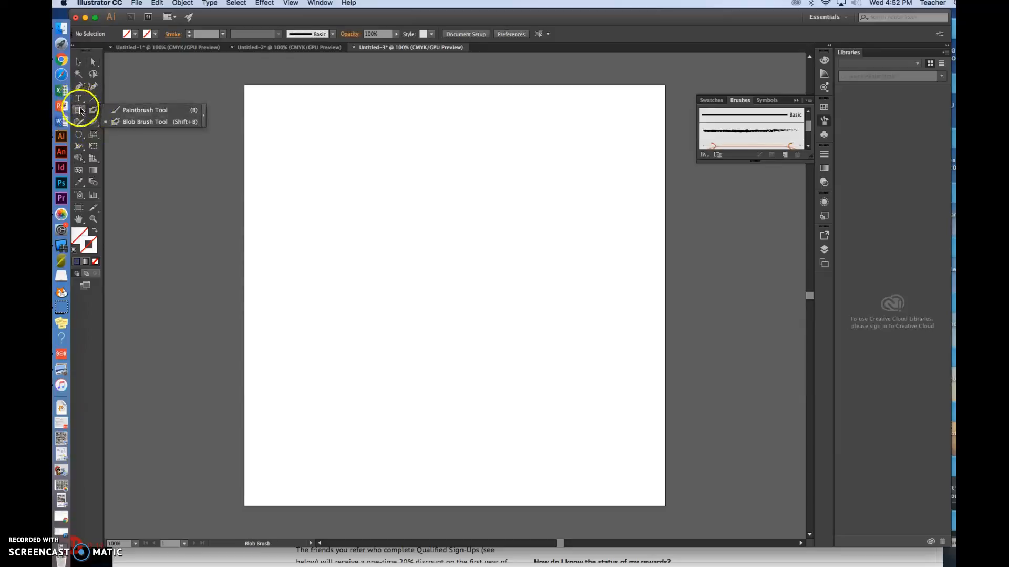
# Step: Draw a rectangle about 7.18 by 3.5 in with no fill or stroke on the upper part of the artboard and deselect it
pyautogui.click(79, 111)
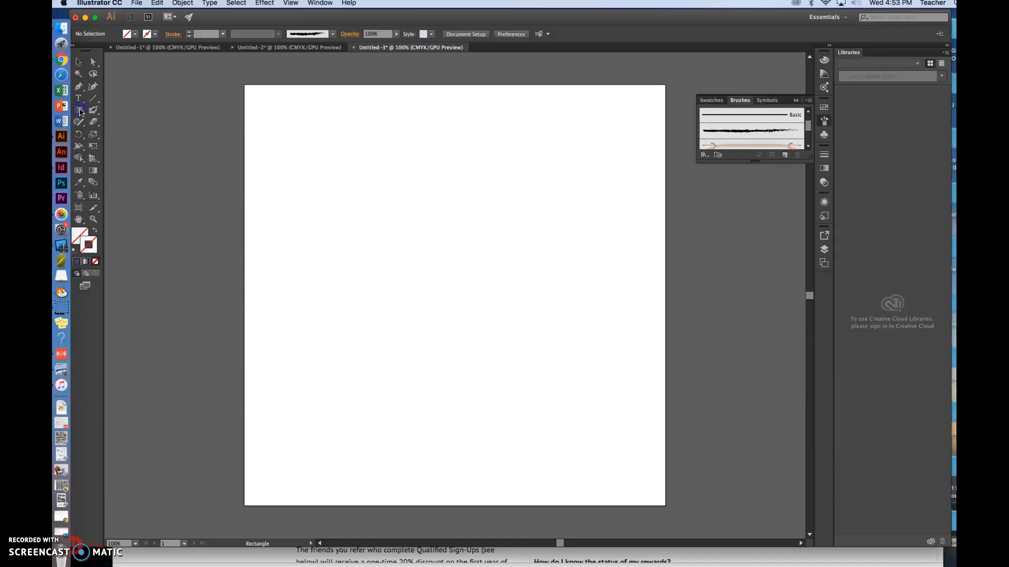
pyautogui.click(80, 111)
pyautogui.click(113, 108)
pyautogui.moveTo(292, 129); pyautogui.dragTo(537, 242)
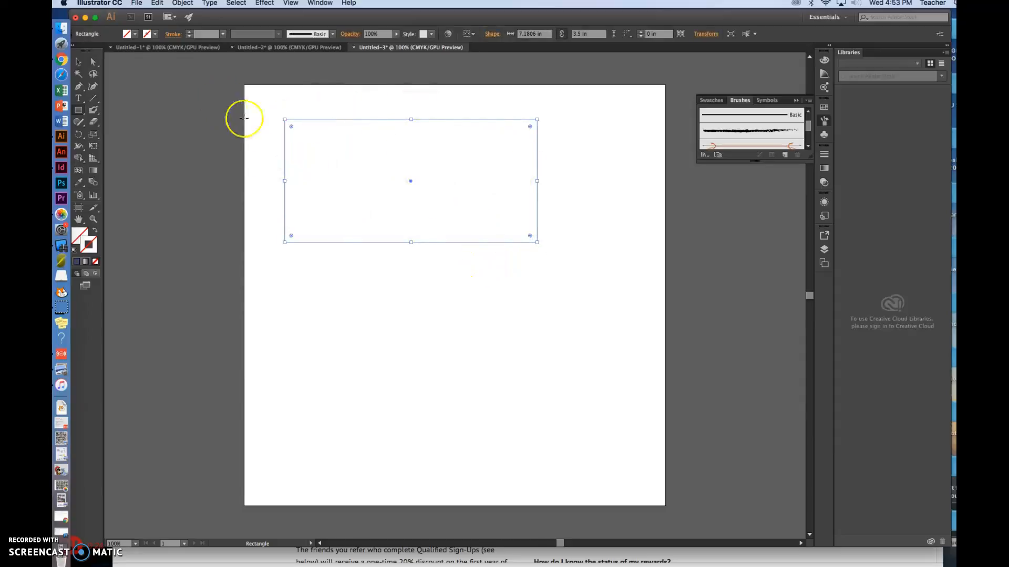
pyautogui.click(79, 61)
pyautogui.click(296, 102)
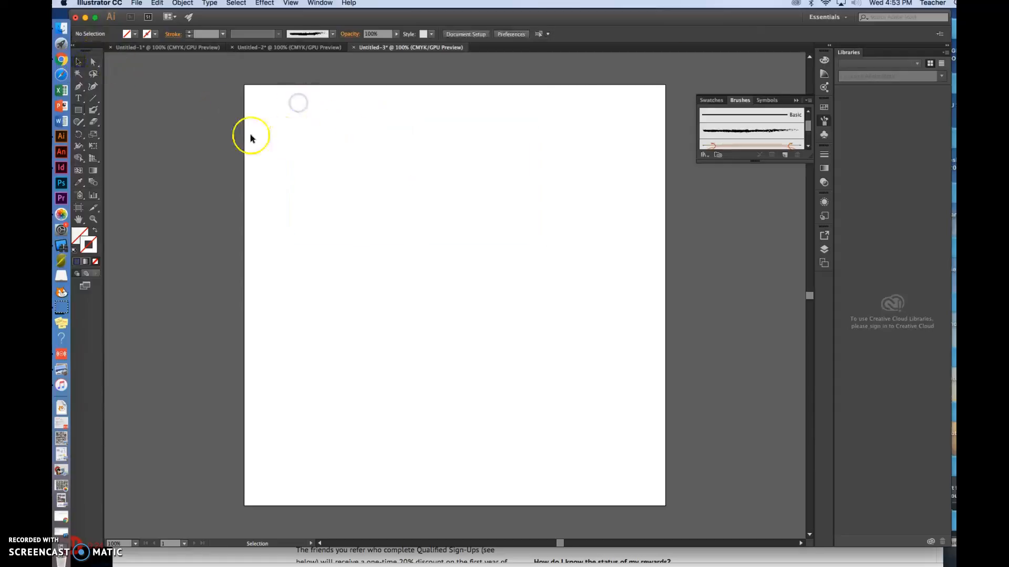
# Step: Set the default stroke colour to bright cyan (#0FF2E7)
pyautogui.click(93, 231)
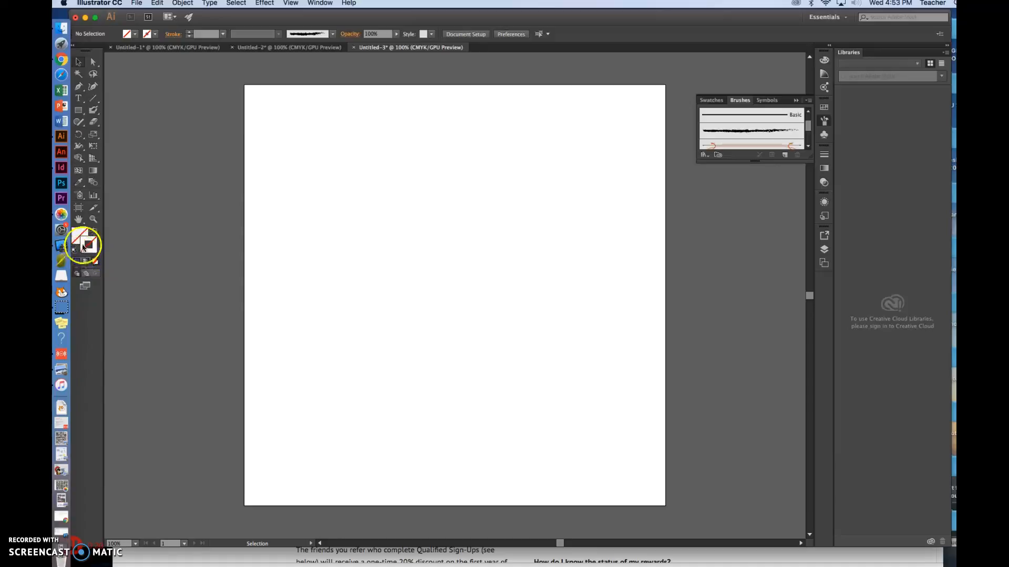
pyautogui.click(78, 235)
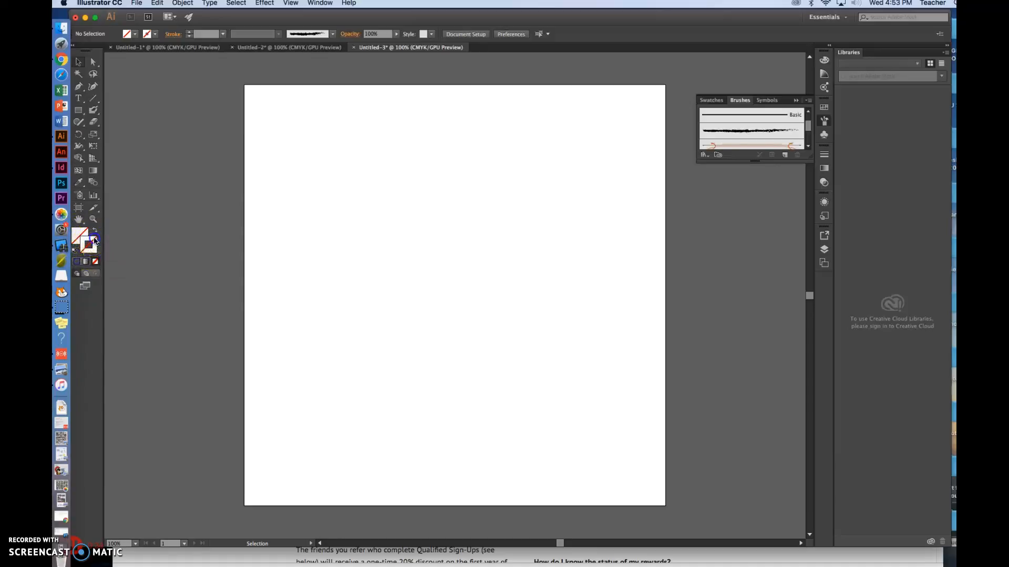
pyautogui.doubleClick(95, 241)
pyautogui.click(479, 263)
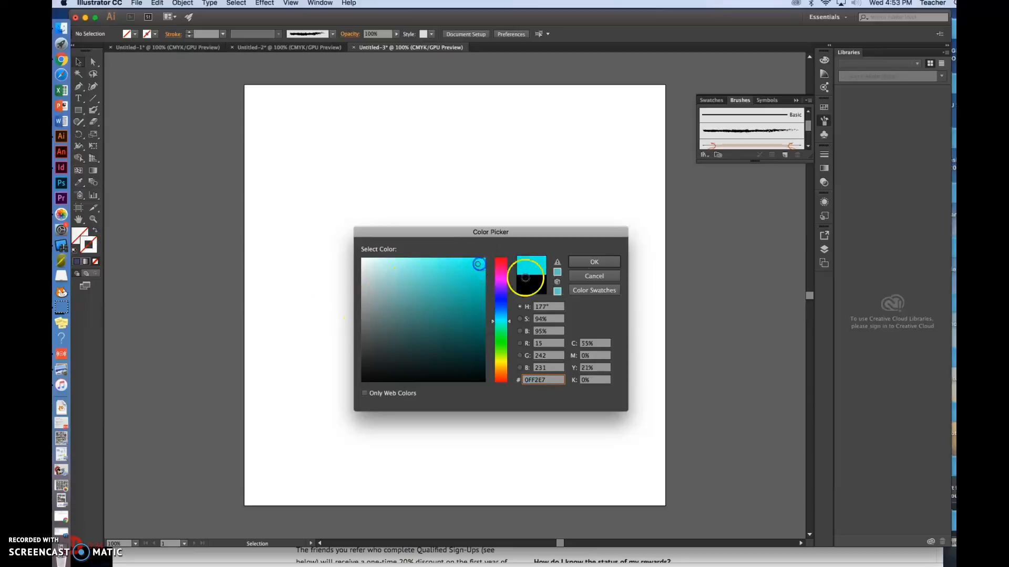
pyautogui.click(591, 265)
# Step: Set the default fill colour to a bright yellow
pyautogui.click(77, 235)
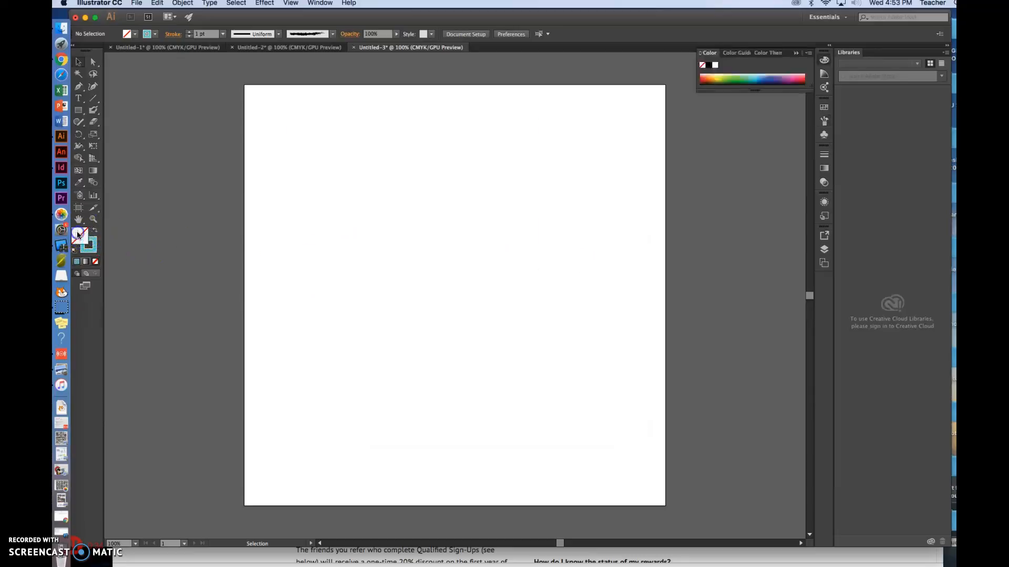
pyautogui.doubleClick(78, 237)
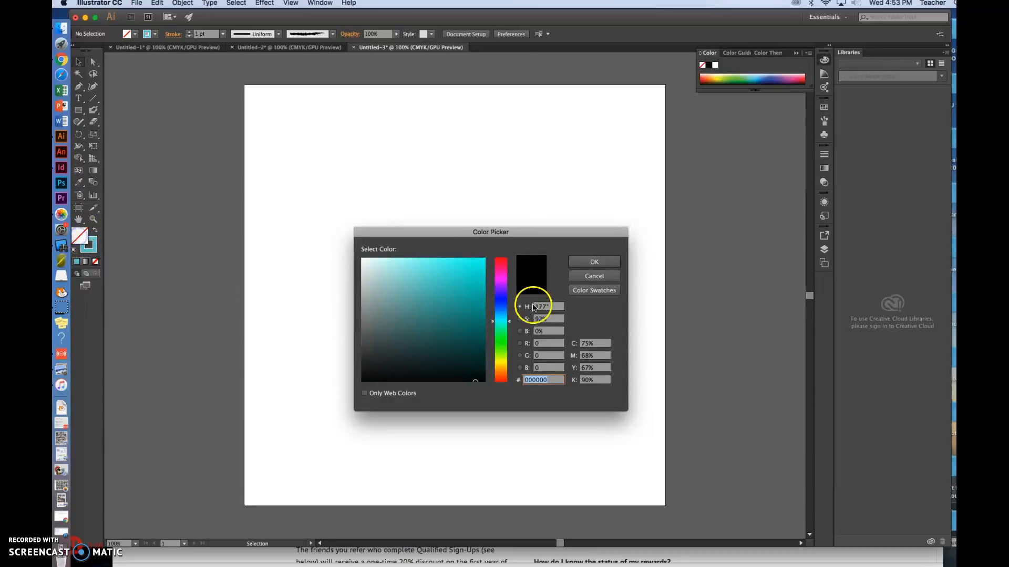
pyautogui.click(502, 363)
pyautogui.click(479, 263)
pyautogui.click(606, 261)
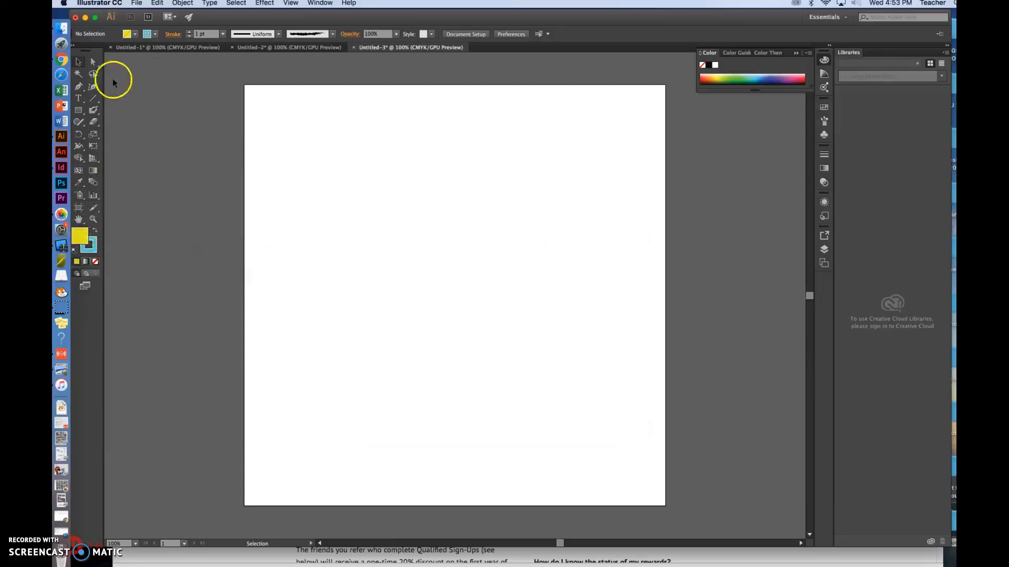
# Step: Draw a yellow rectangle about 5.97 by 6.78 in on the upper-left part of the artboard and deselect it
pyautogui.click(79, 111)
pyautogui.moveTo(279, 127); pyautogui.dragTo(489, 364)
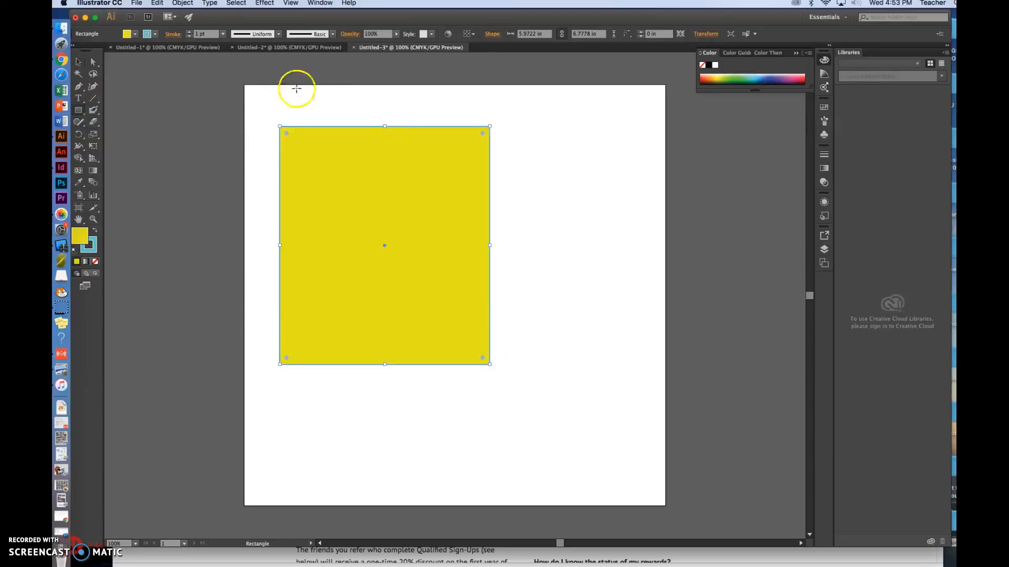
pyautogui.click(82, 60)
pyautogui.click(290, 103)
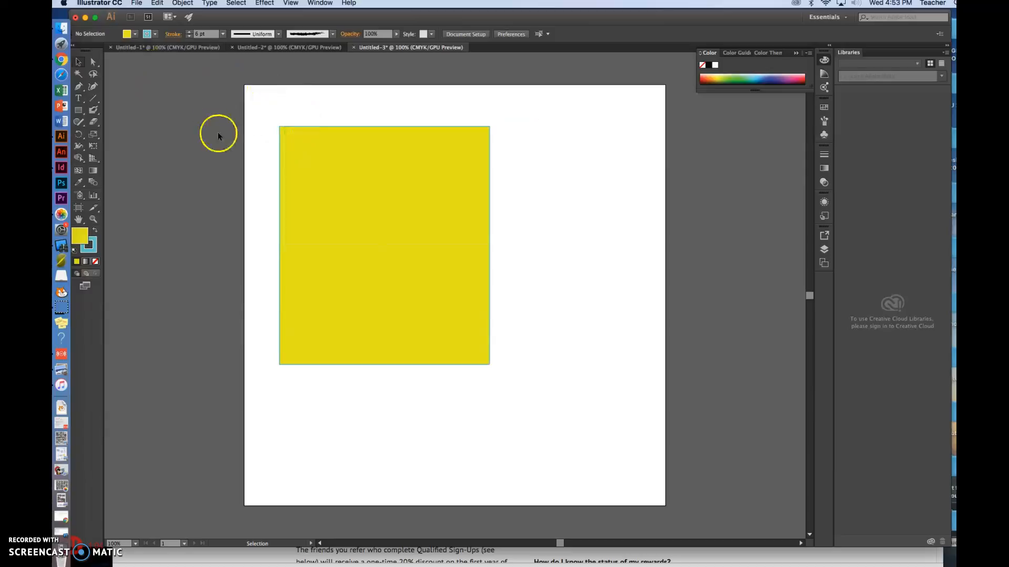
# Step: Select the yellow rectangle, increase its stroke weight to 51 pt and apply the width profile with two bulges
pyautogui.click(326, 151)
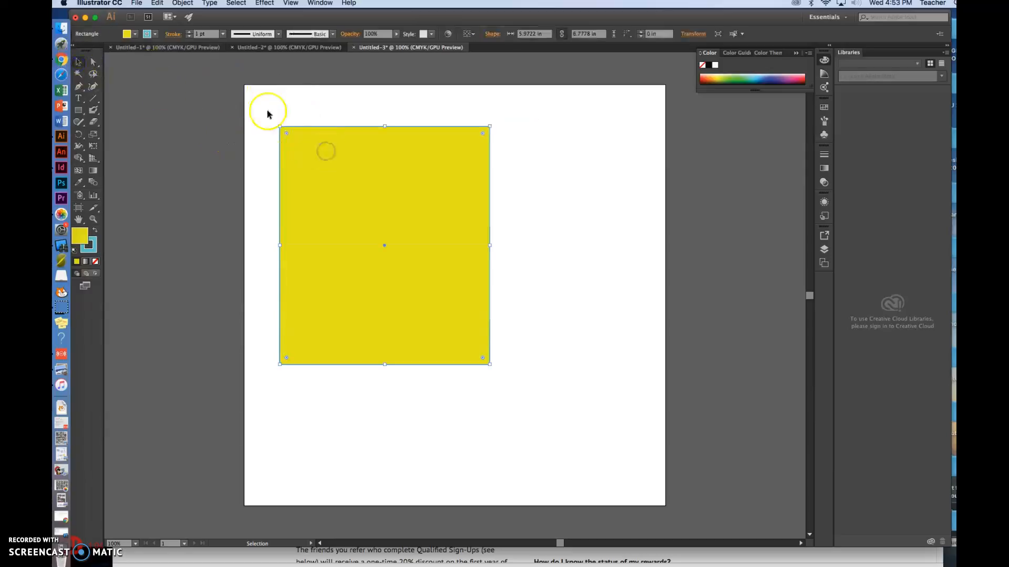
pyautogui.click(190, 32)
pyautogui.click(190, 32)
pyautogui.click(190, 32)
pyautogui.click(189, 33)
pyautogui.click(189, 33)
pyautogui.click(190, 33)
pyautogui.click(190, 32)
pyautogui.click(190, 33)
pyautogui.click(189, 32)
pyautogui.click(190, 32)
pyautogui.click(190, 33)
pyautogui.click(189, 33)
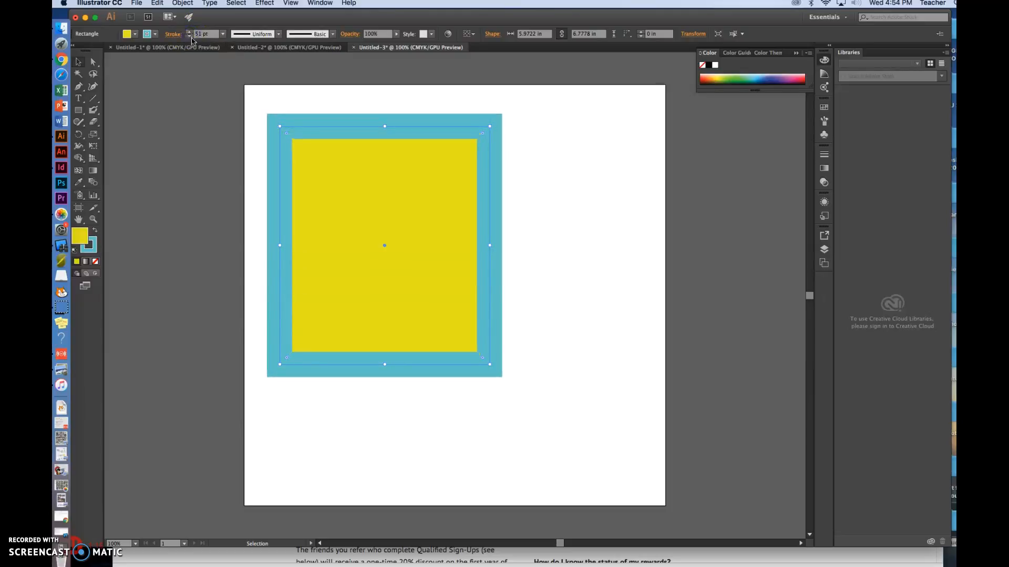
pyautogui.click(277, 34)
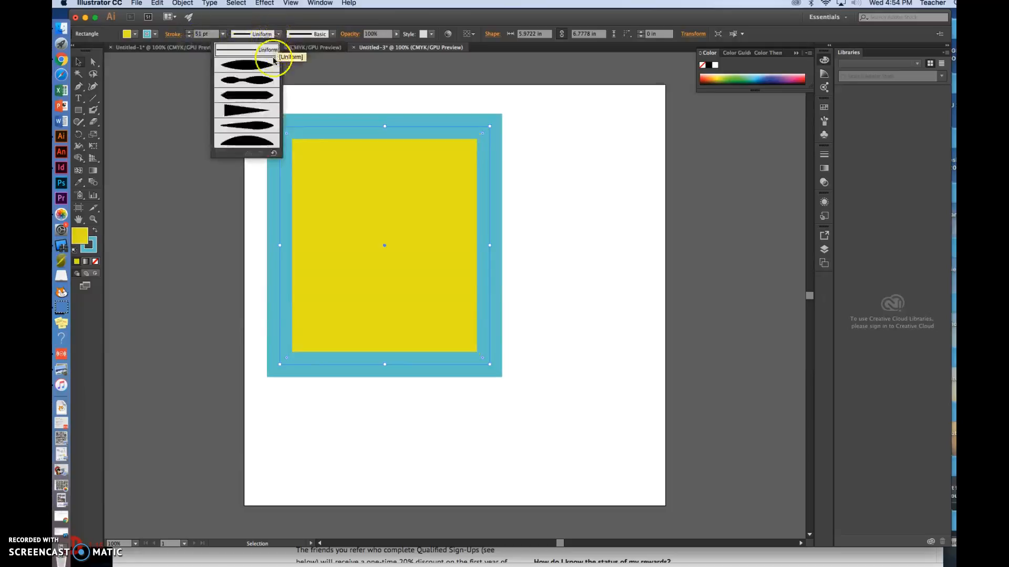
pyautogui.click(261, 81)
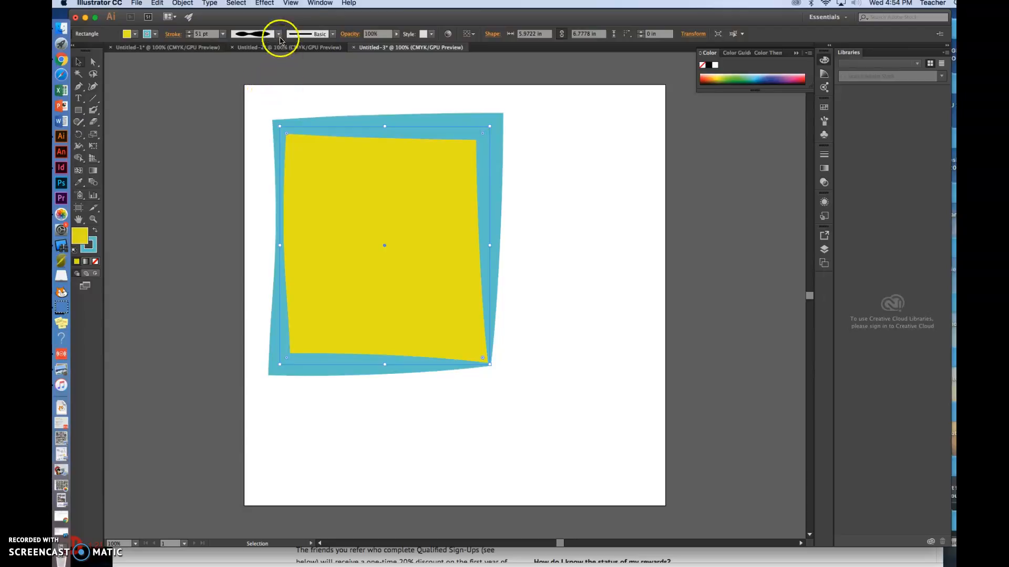
# Step: Apply the rough charcoal-style brush to the yellow rectangle's stroke and increase the stroke weight to 12 pt
pyautogui.click(333, 34)
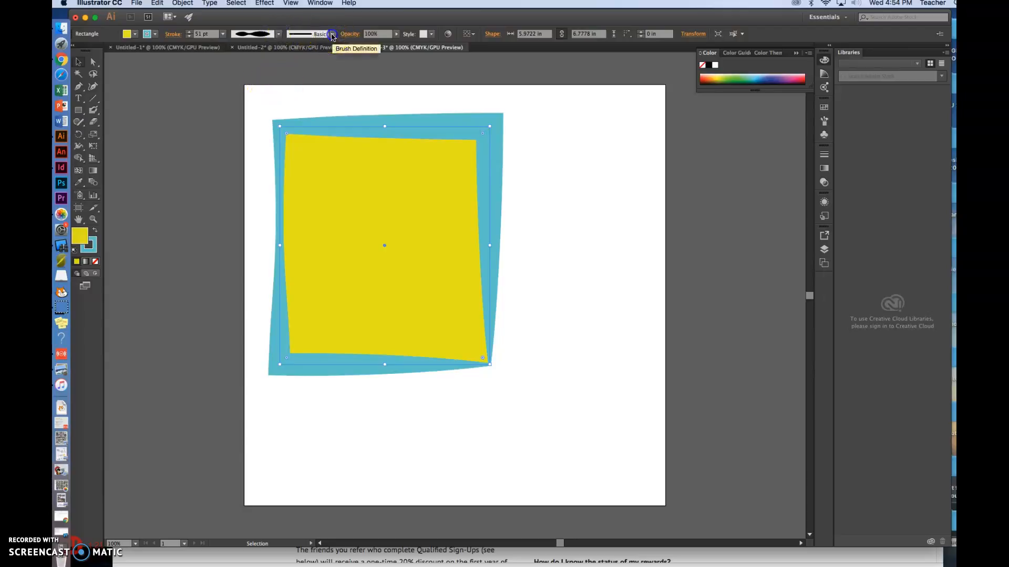
pyautogui.scroll(-3, 335, 68)
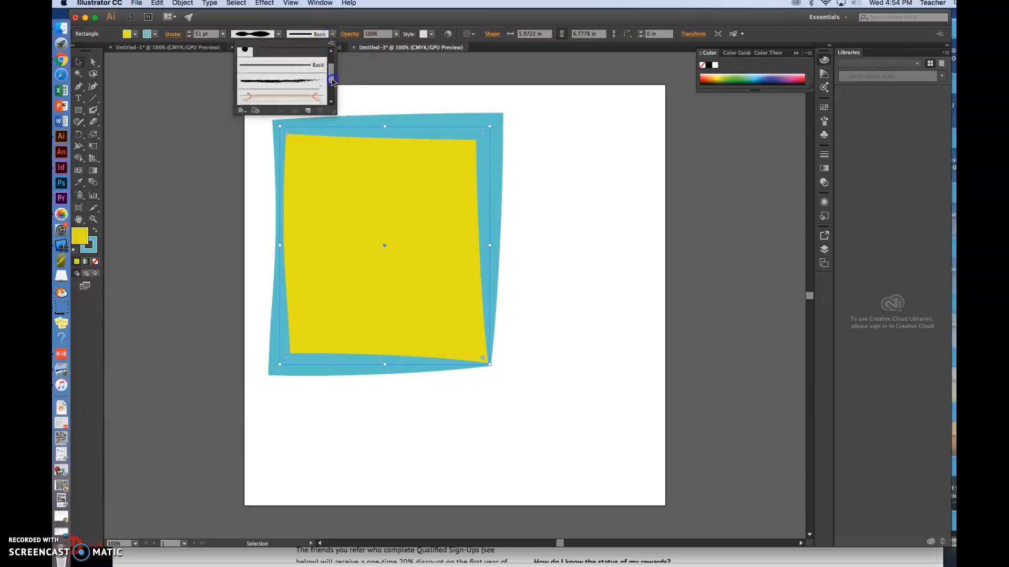
pyautogui.click(306, 76)
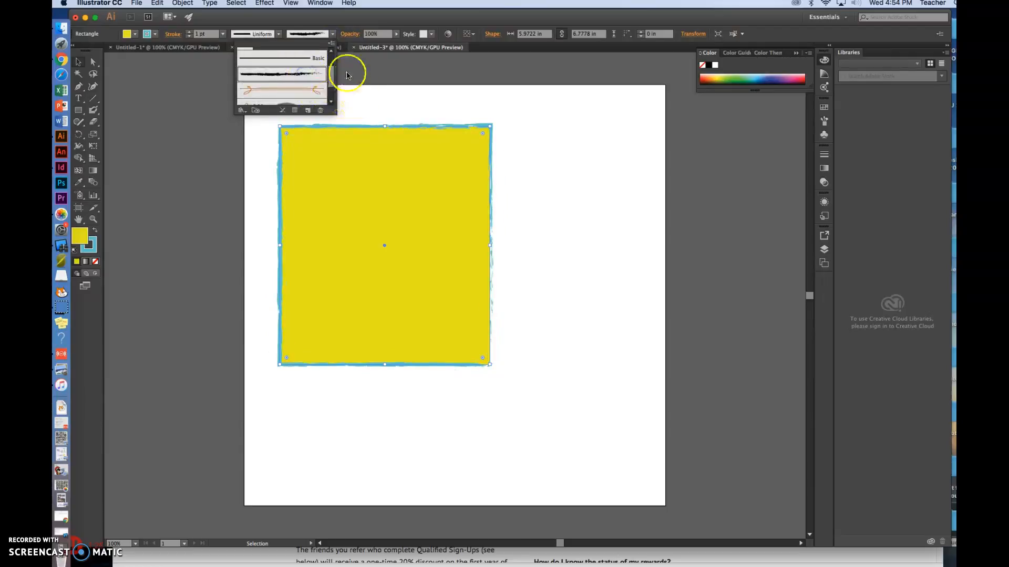
pyautogui.click(190, 34)
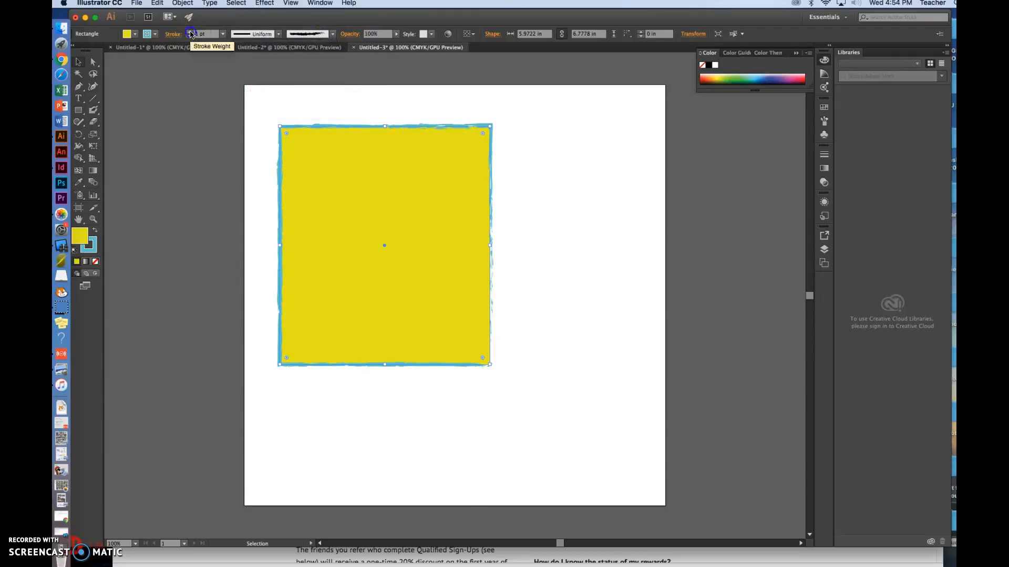
pyautogui.click(190, 34)
pyautogui.click(190, 34)
pyautogui.click(190, 34)
pyautogui.click(190, 34)
pyautogui.click(190, 33)
pyautogui.click(190, 34)
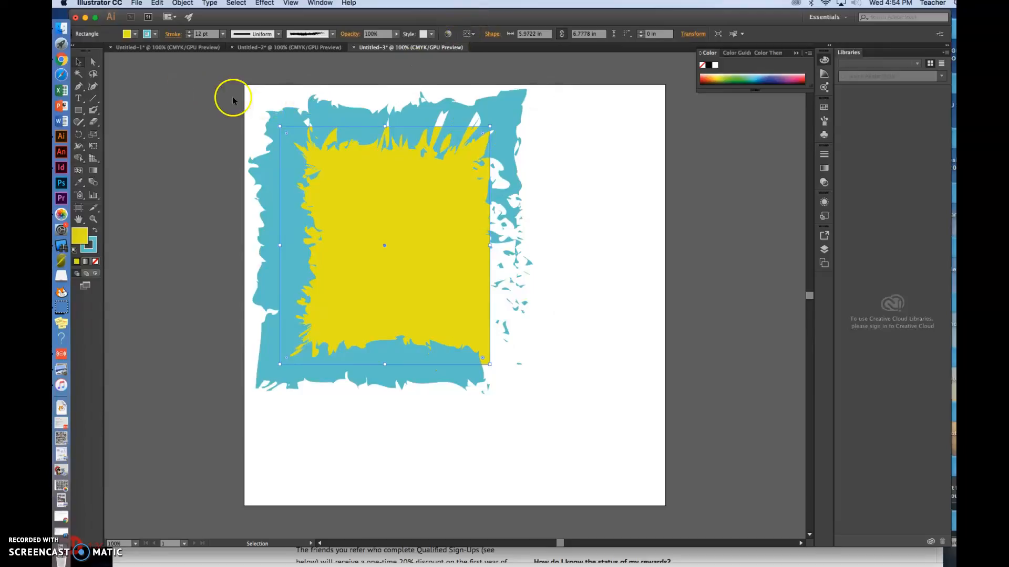
# Step: Draw a rounded rectangle about 1.83 by 2.79 in to the right of the yellow rectangle and fill it with magenta (#E510E0)
pyautogui.moveTo(82, 111); pyautogui.dragTo(107, 125)
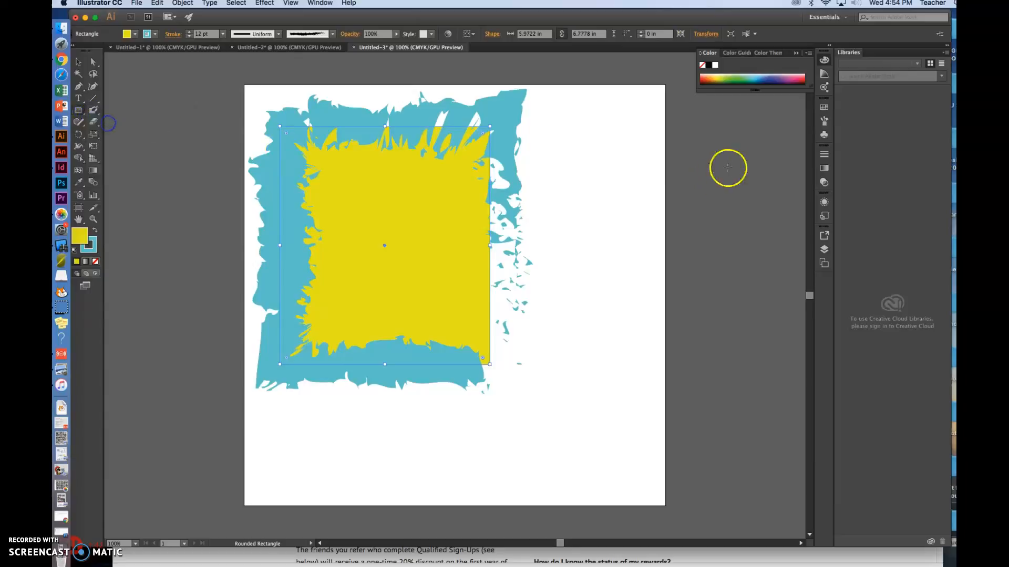
pyautogui.moveTo(573, 155); pyautogui.dragTo(638, 253)
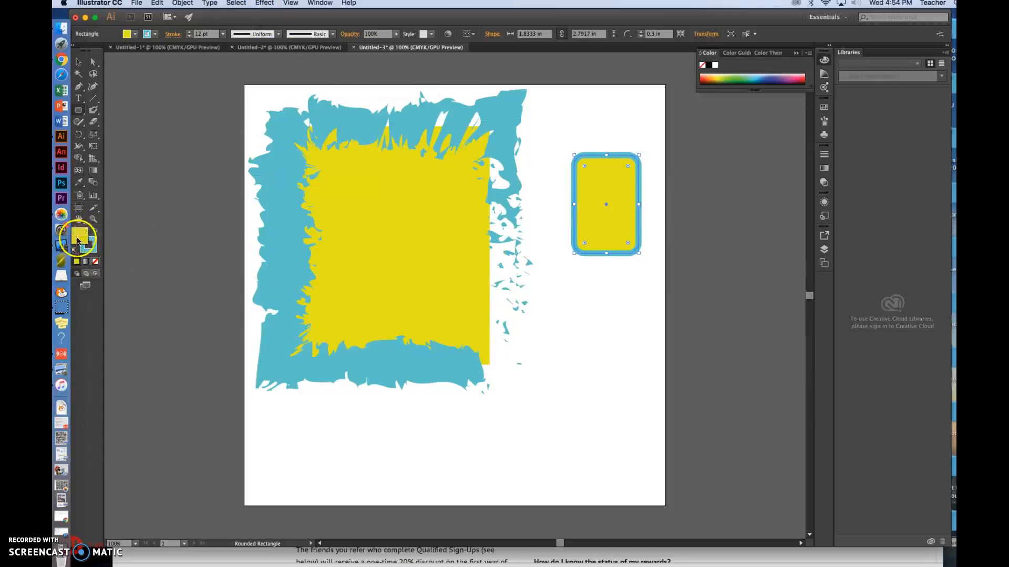
pyautogui.doubleClick(80, 237)
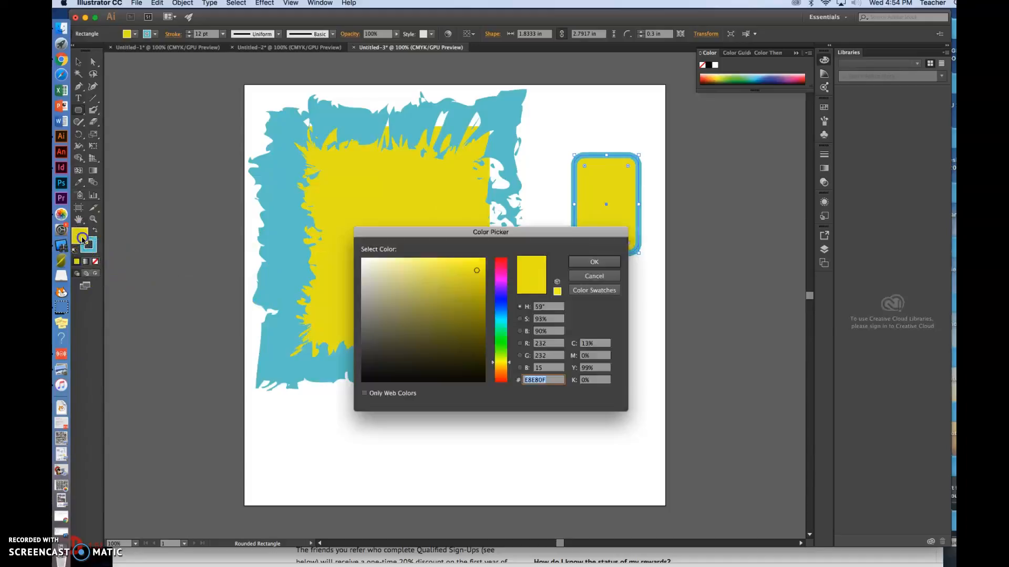
pyautogui.click(501, 280)
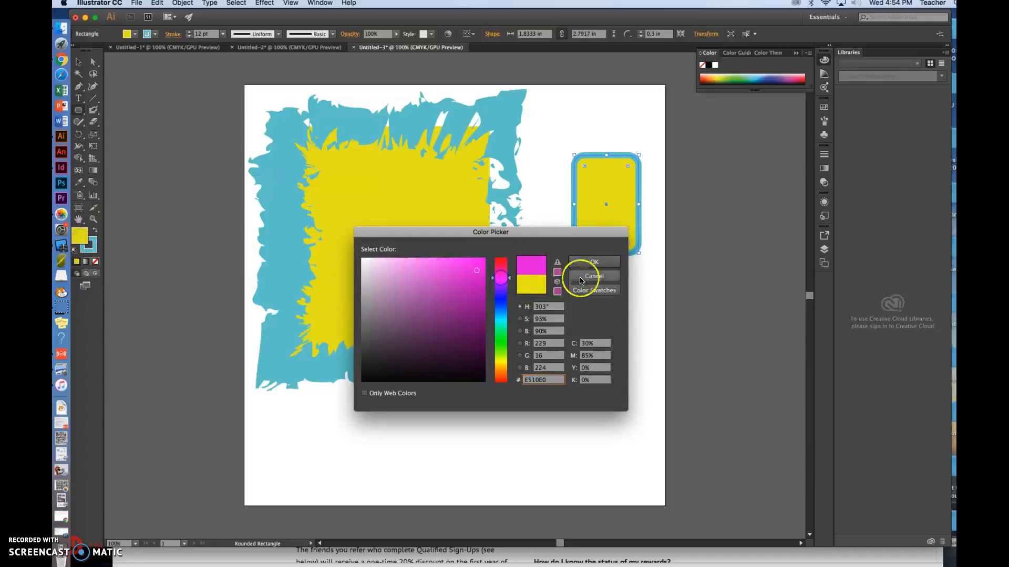
pyautogui.click(594, 261)
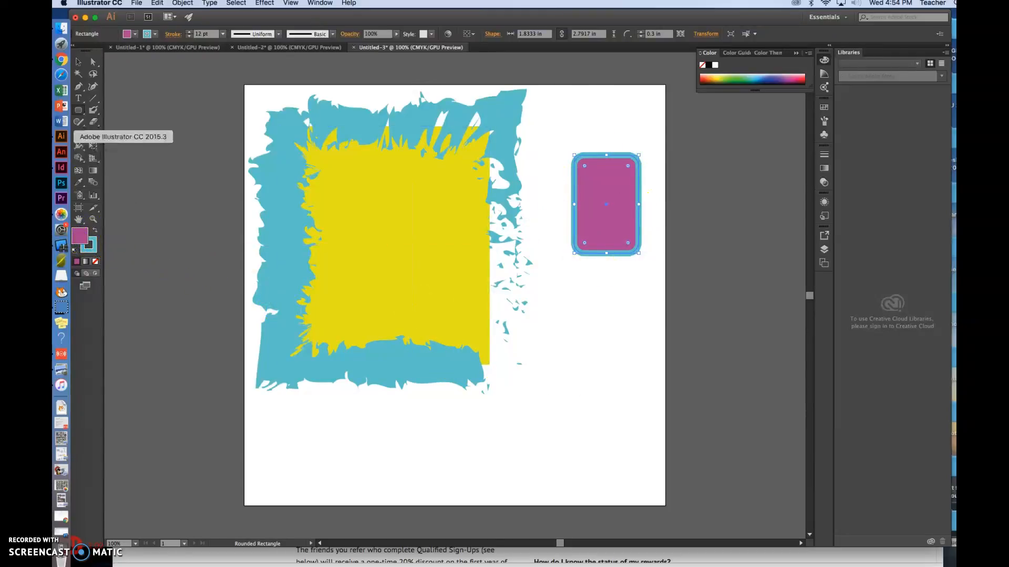
# Step: Draw two ellipses below the rounded rectangle, about 2.68 by 1.1 in and, above it, about 2.75 by 1.21 in
pyautogui.click(80, 111)
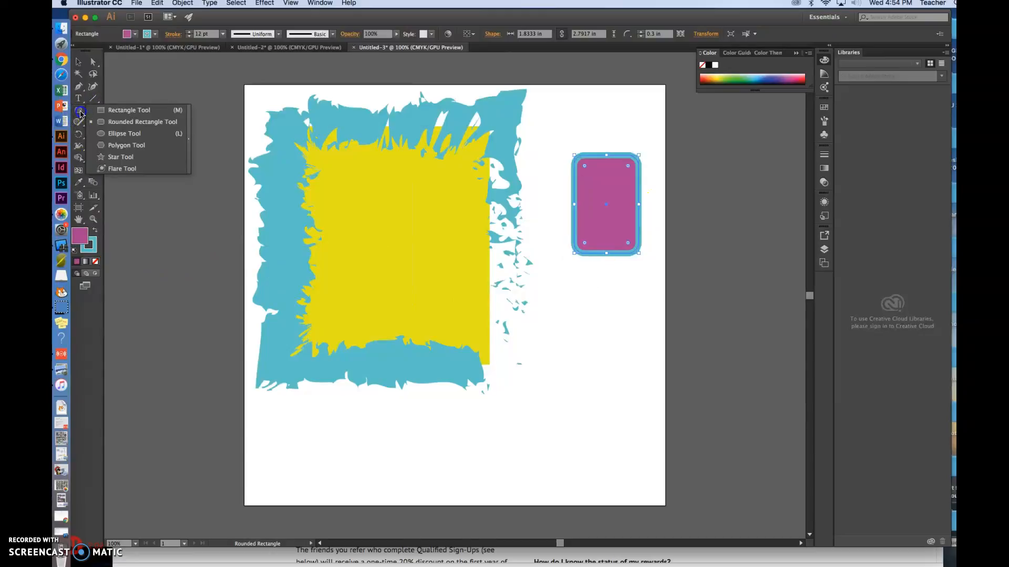
pyautogui.click(117, 134)
pyautogui.moveTo(551, 355)
pyautogui.mouseDown()
pyautogui.moveTo(596, 383)
pyautogui.moveTo(646, 393)
pyautogui.mouseUp()
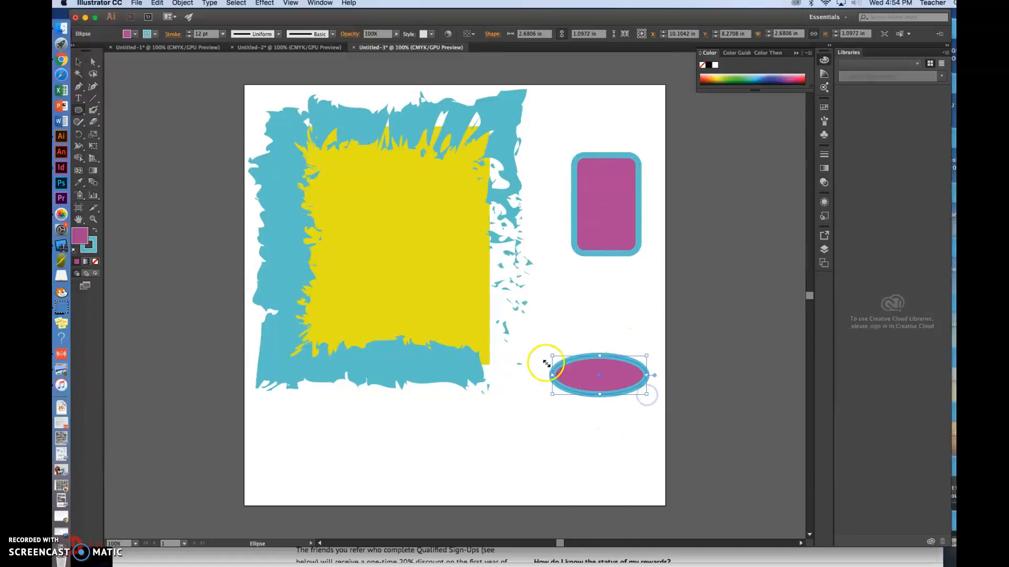
pyautogui.moveTo(557, 292); pyautogui.dragTo(654, 334)
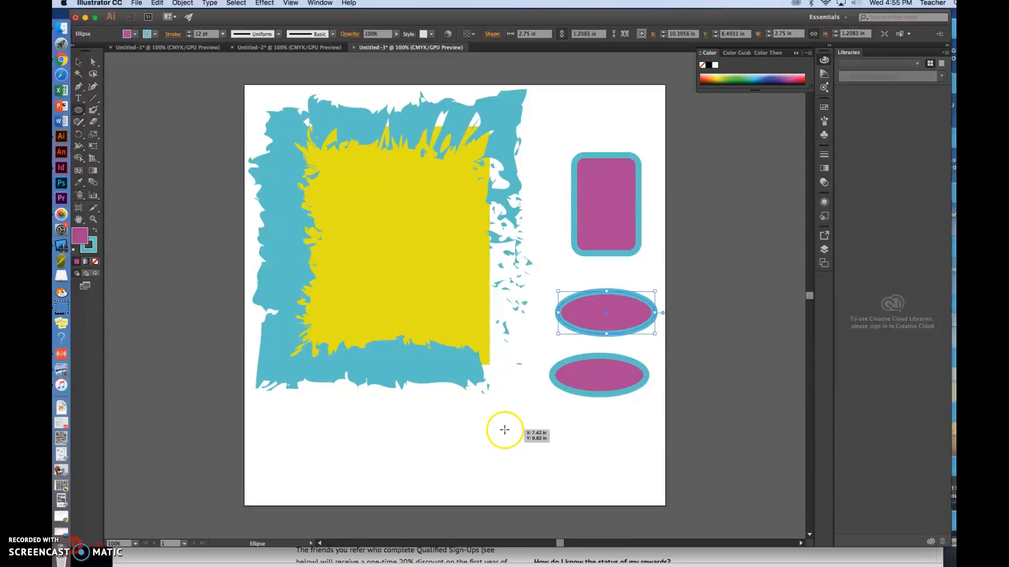
# Step: Draw a circle about 1.81 in wide below the ellipses and a 3 in circle centred on the yellow rectangle
pyautogui.moveTo(505, 429)
pyautogui.mouseDown()
pyautogui.moveTo(594, 504)
pyautogui.moveTo(570, 487)
pyautogui.mouseUp()
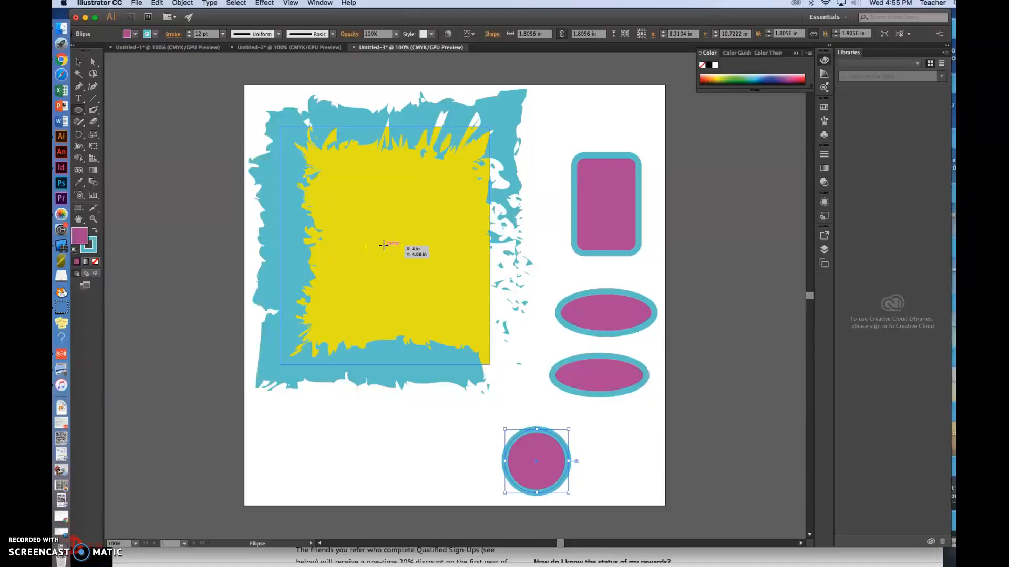
pyautogui.moveTo(385, 246); pyautogui.dragTo(438, 290)
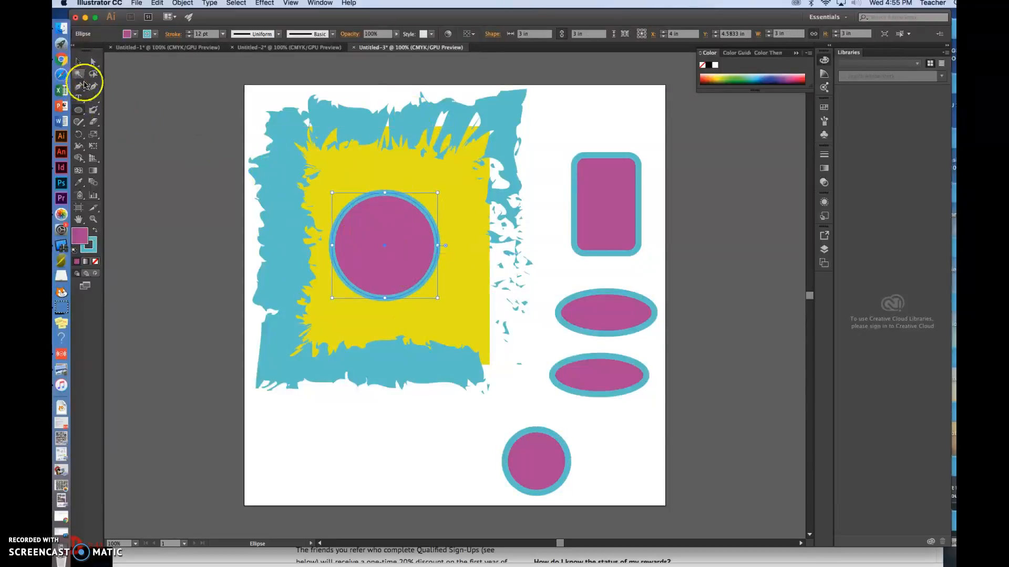
# Step: Choose the Polygon tool and change the fill of the circle on the yellow rectangle to blue
pyautogui.moveTo(77, 112); pyautogui.dragTo(131, 147)
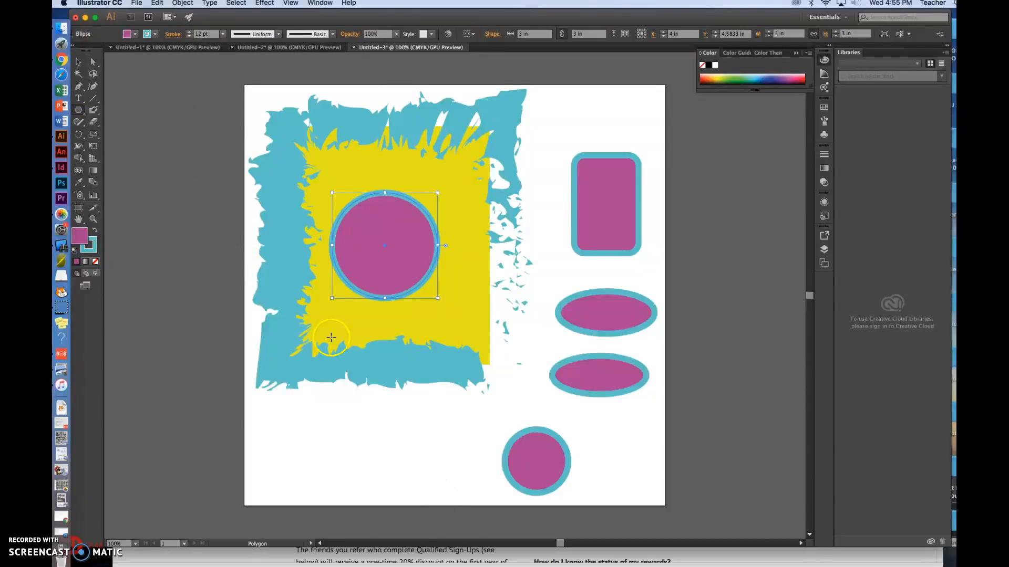
pyautogui.click(83, 238)
pyautogui.click(82, 238)
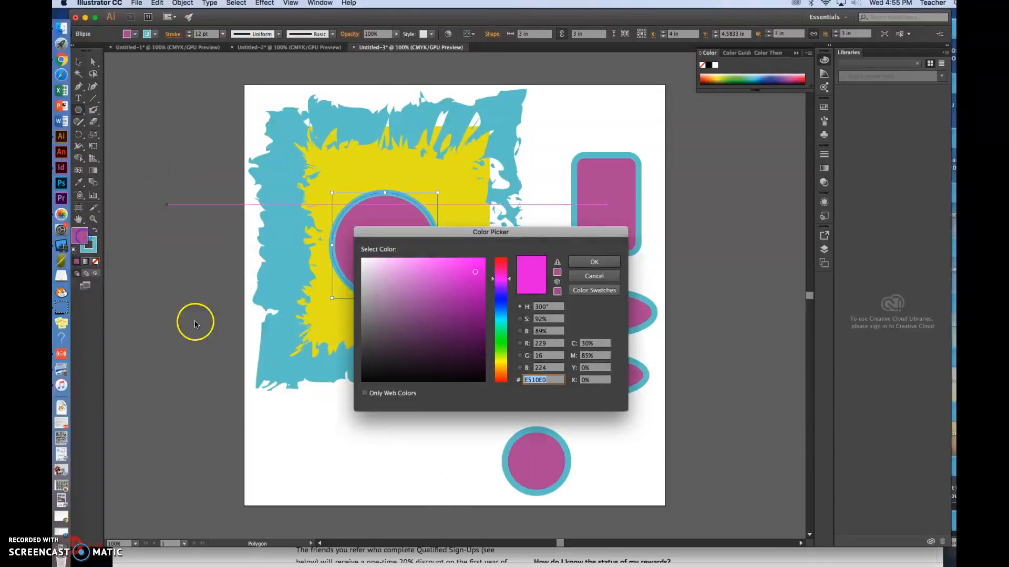
pyautogui.click(501, 300)
pyautogui.click(579, 262)
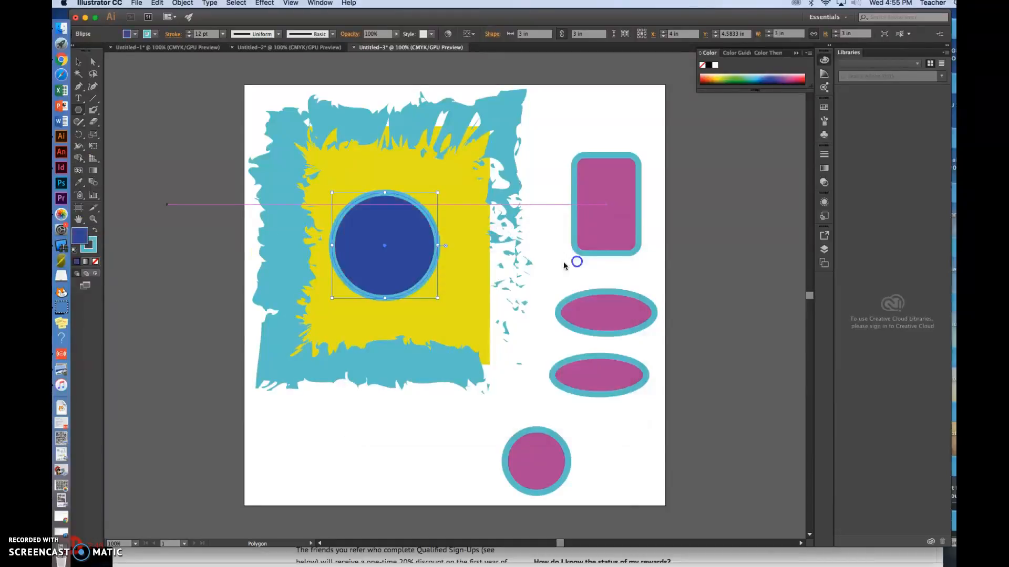
# Step: Set the circle's stroke to bright green (#1FF719) and draw a hexagon about 3.79 by 3.92 in over the yellow rectangle's lower-left corner
pyautogui.doubleClick(94, 246)
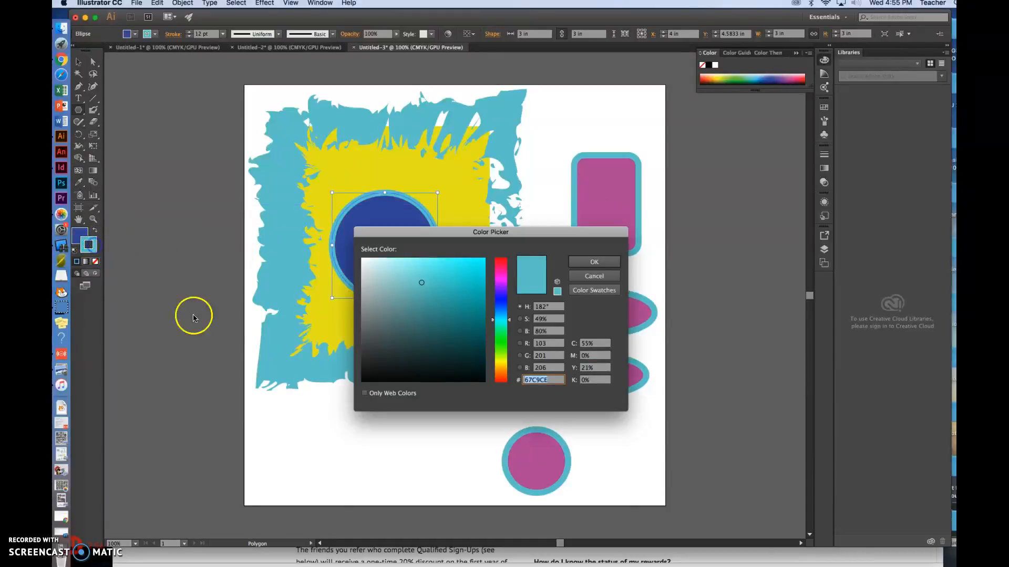
pyautogui.click(503, 344)
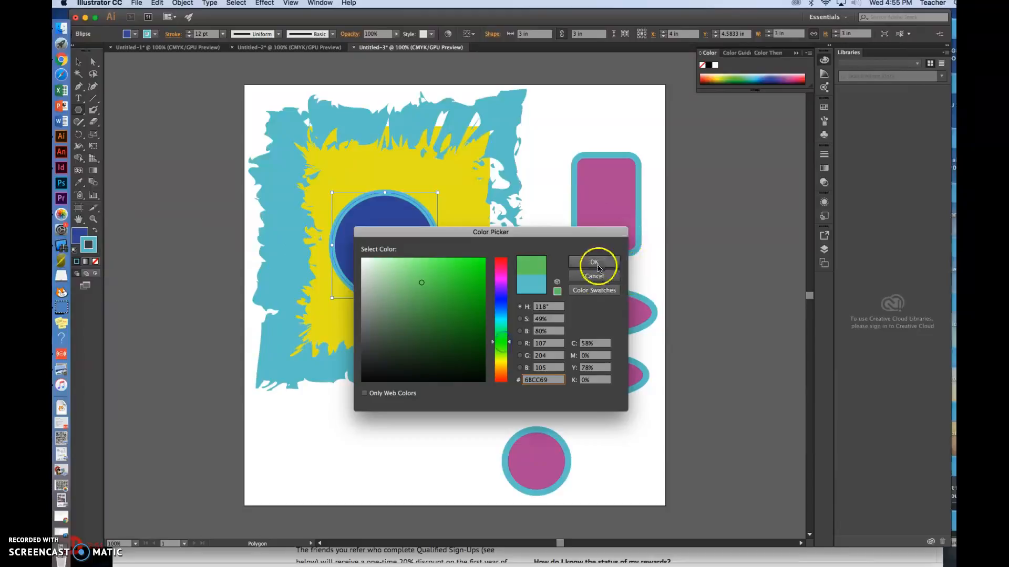
pyautogui.click(473, 261)
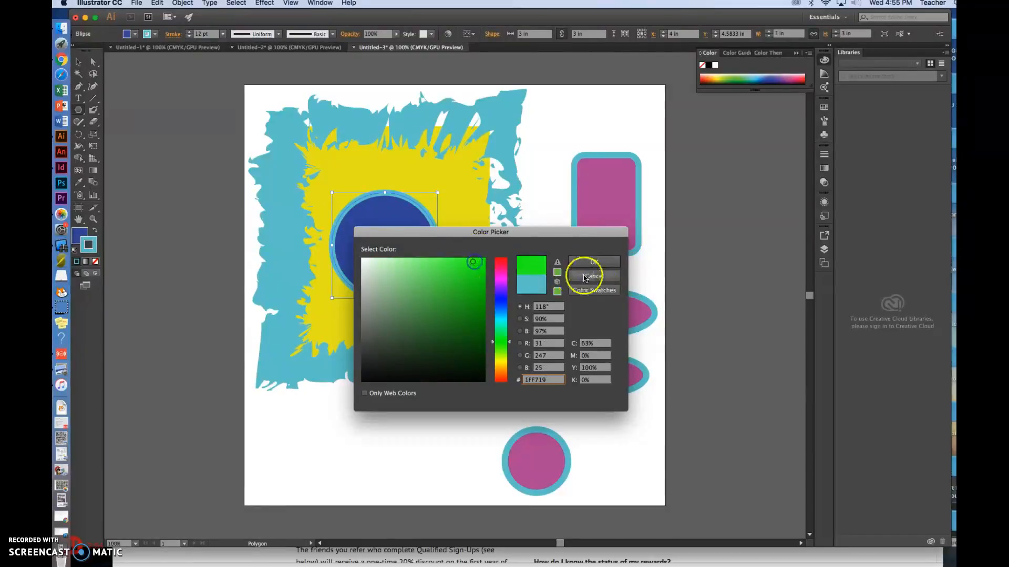
pyautogui.click(603, 262)
pyautogui.moveTo(331, 400)
pyautogui.mouseDown()
pyautogui.moveTo(358, 441)
pyautogui.moveTo(396, 457)
pyautogui.moveTo(382, 447)
pyautogui.mouseUp()
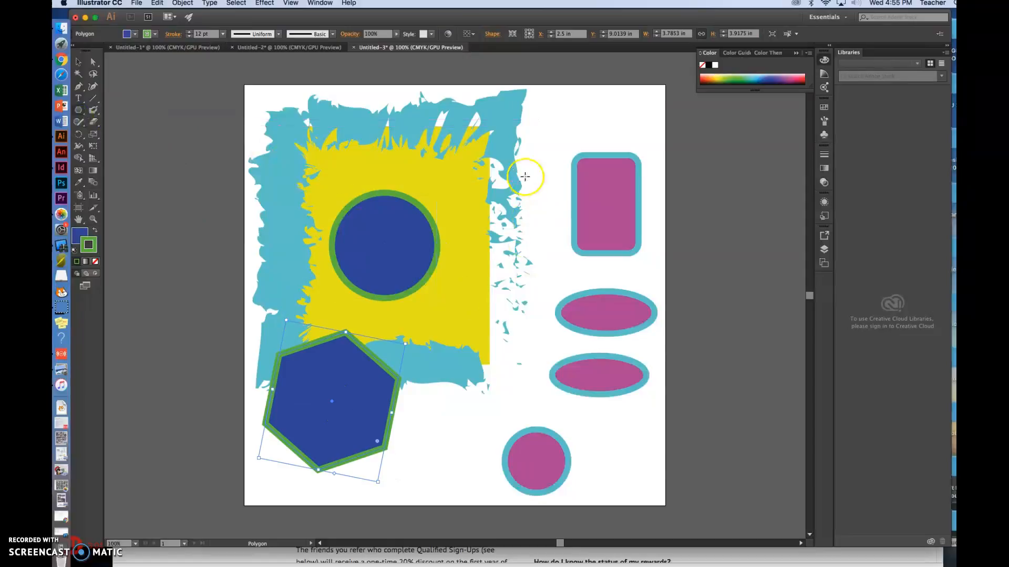
# Step: Create a three-sided polygon with a 3 in radius and move it down fully onto the artboard, overlapping the rounded rectangle
pyautogui.click(563, 119)
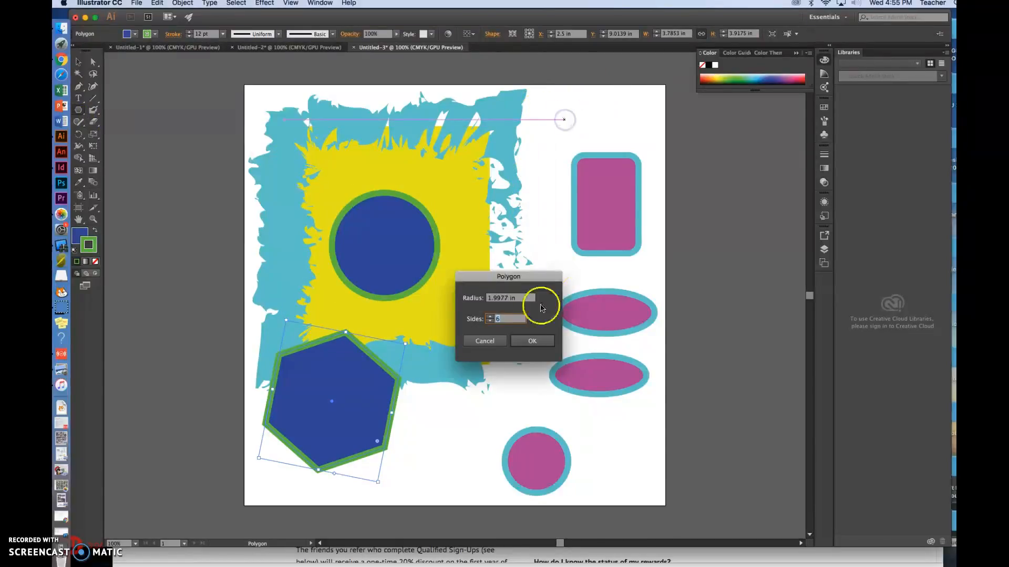
pyautogui.click(507, 298)
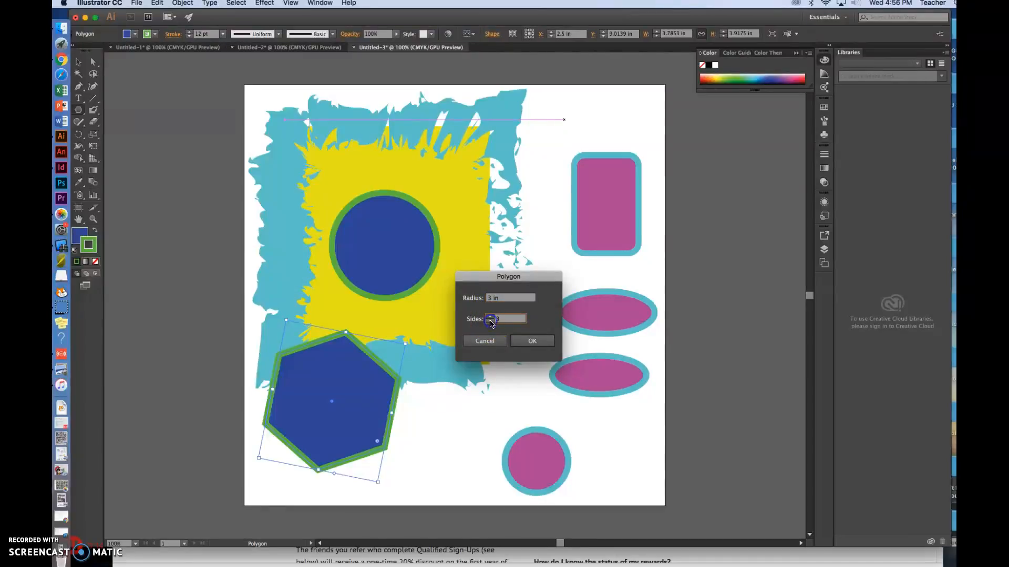
pyautogui.click(539, 341)
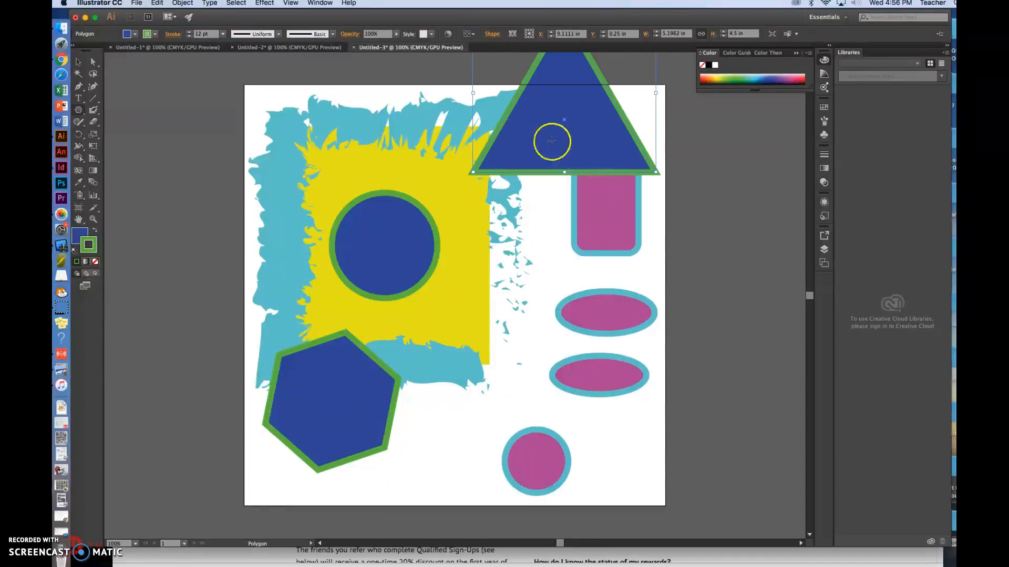
pyautogui.click(78, 62)
pyautogui.moveTo(533, 135); pyautogui.dragTo(514, 222)
# Step: Create a 12-sided polygon with a 1 in radius to the right of the hexagon
pyautogui.click(79, 110)
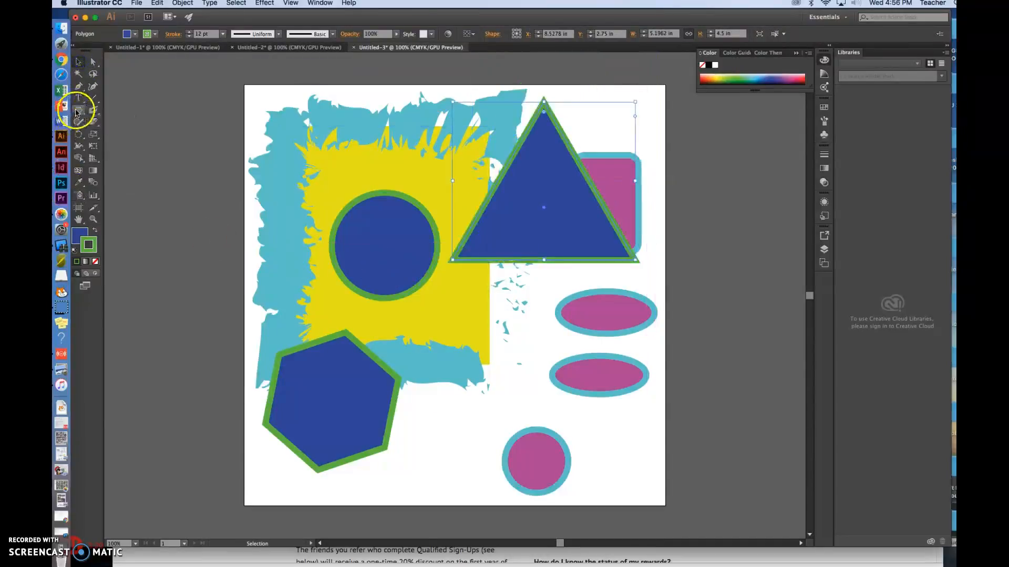
pyautogui.click(450, 394)
pyautogui.doubleClick(490, 318)
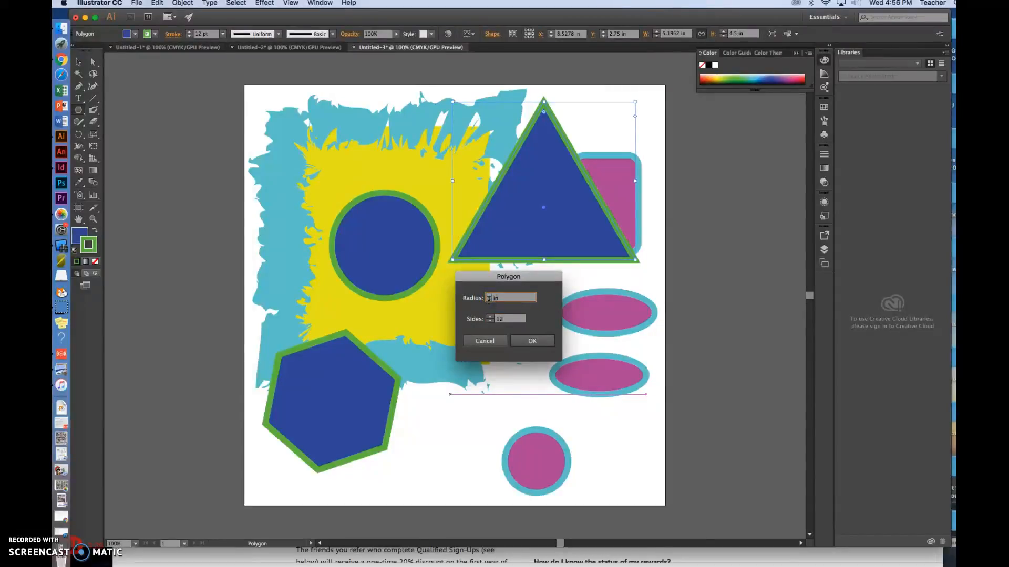
pyautogui.click(532, 340)
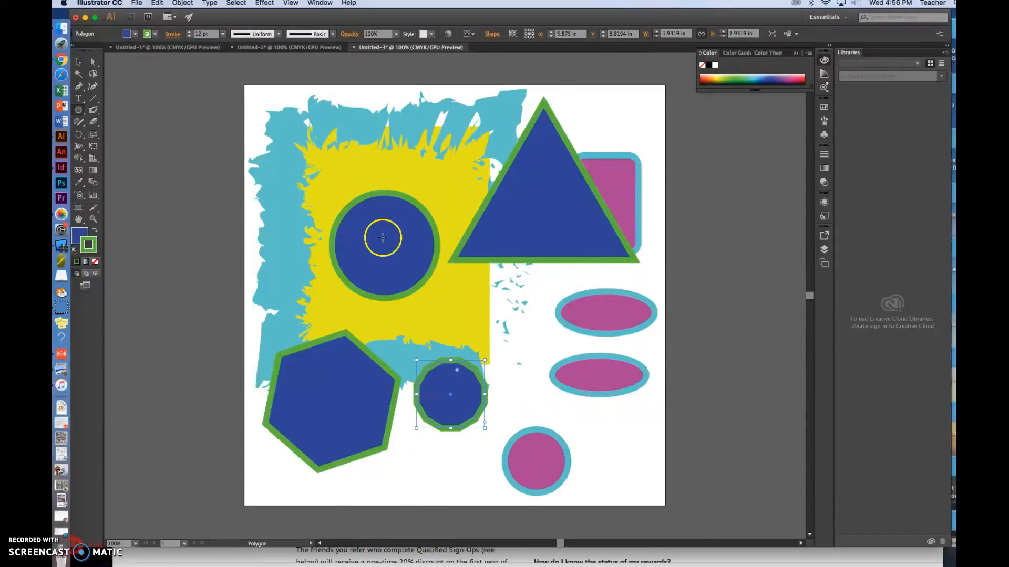
# Step: Choose the Star tool and change the 12-sided polygon's fill to yellow (#F2EB11)
pyautogui.moveTo(78, 113); pyautogui.dragTo(126, 159)
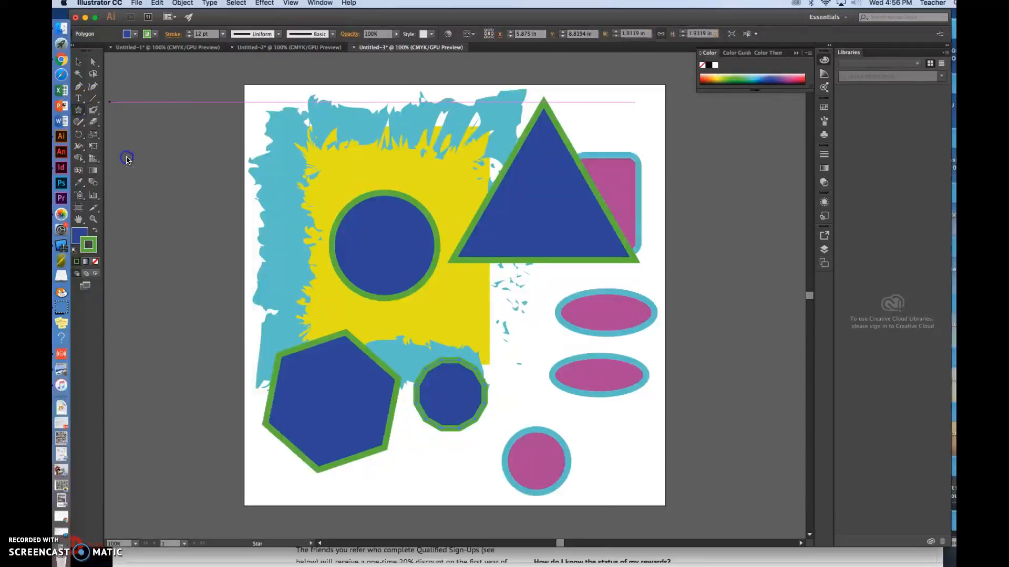
pyautogui.doubleClick(81, 234)
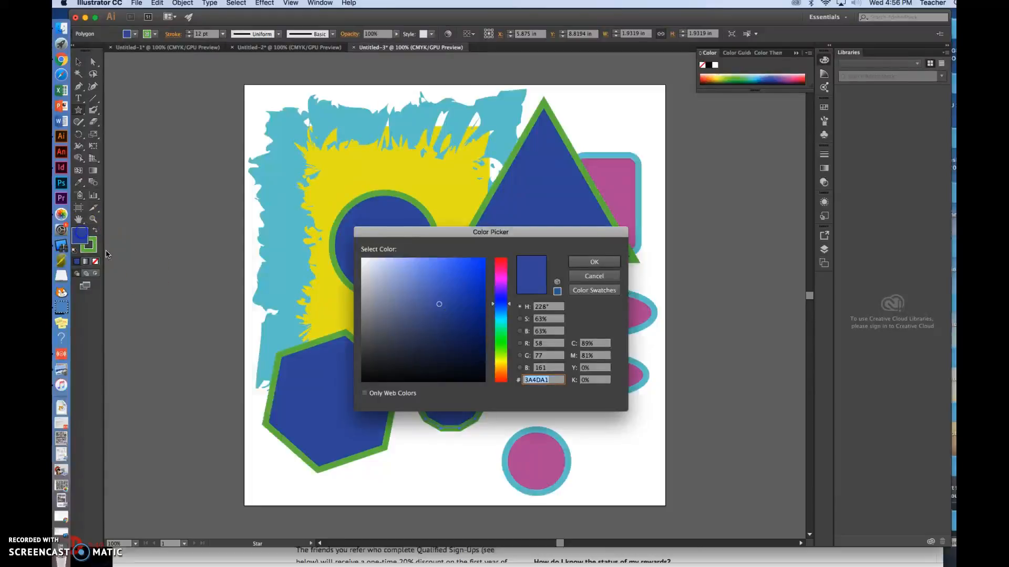
pyautogui.click(503, 364)
pyautogui.click(476, 264)
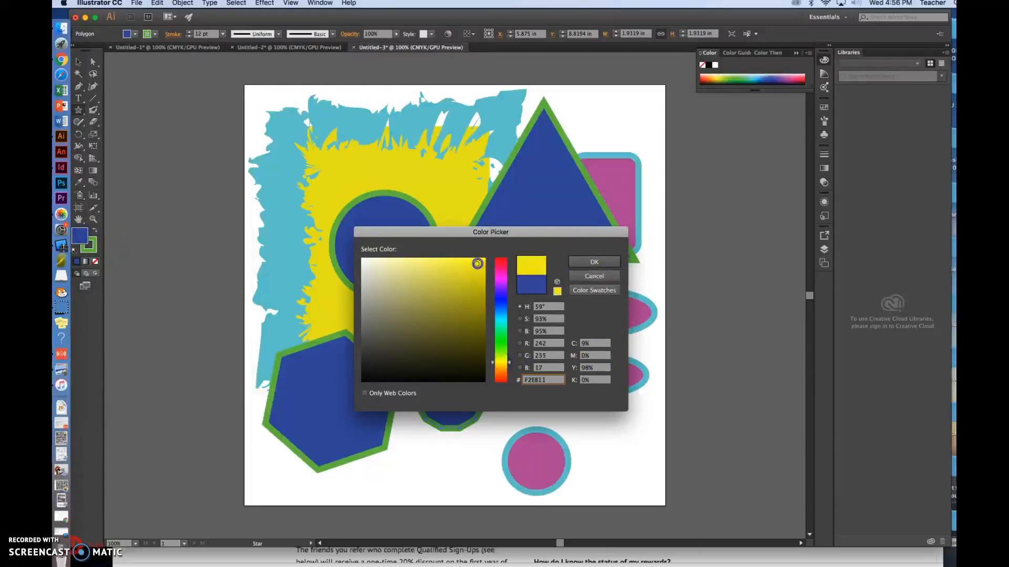
pyautogui.click(589, 261)
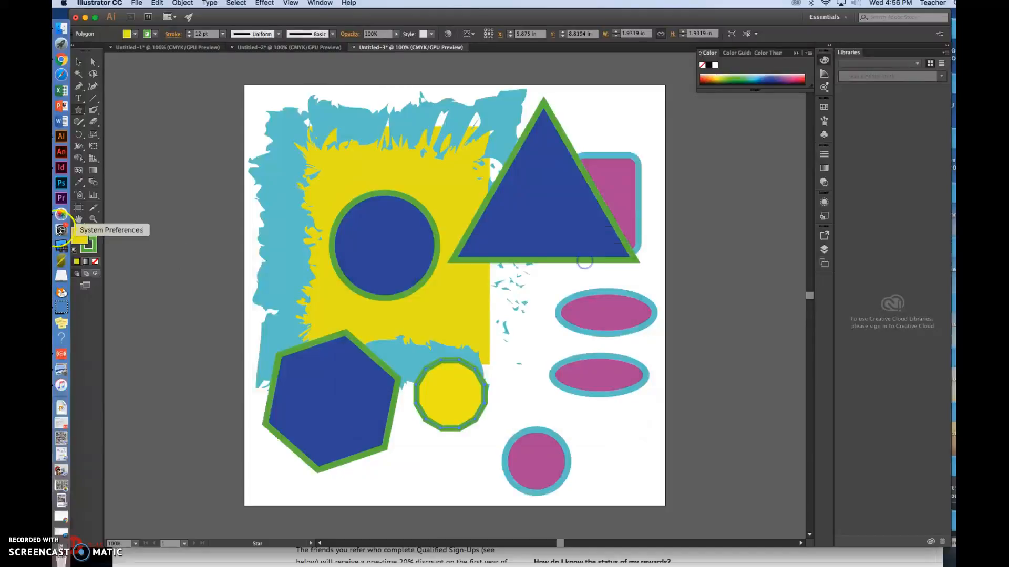
# Step: Change the 12-sided polygon's stroke colour to magenta
pyautogui.doubleClick(96, 249)
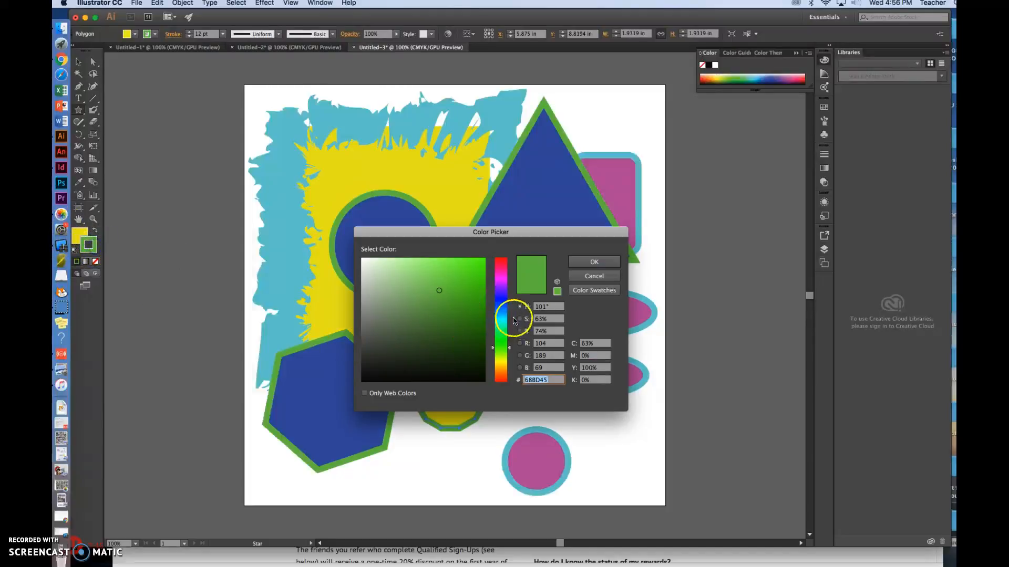
pyautogui.click(504, 303)
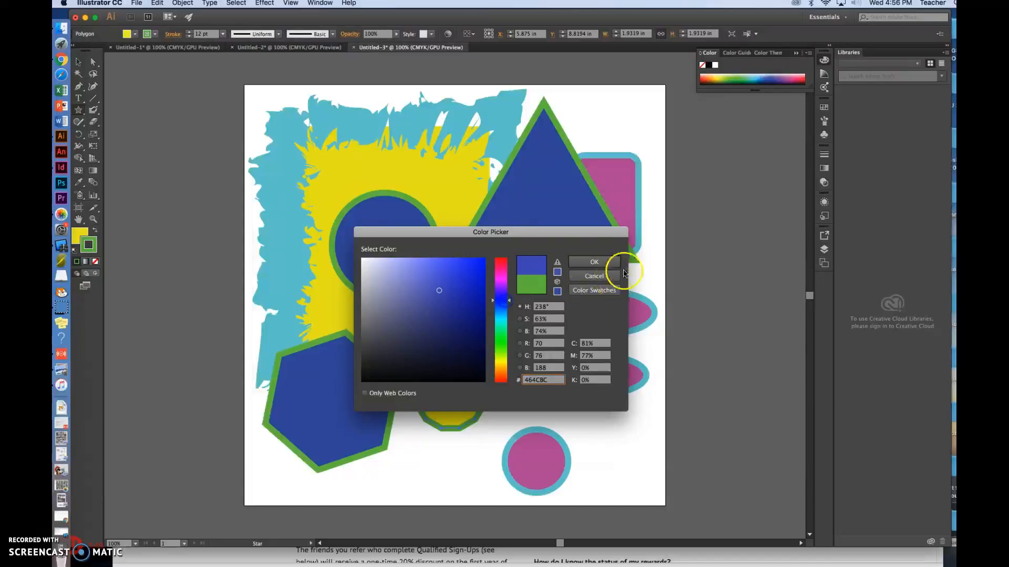
pyautogui.click(501, 280)
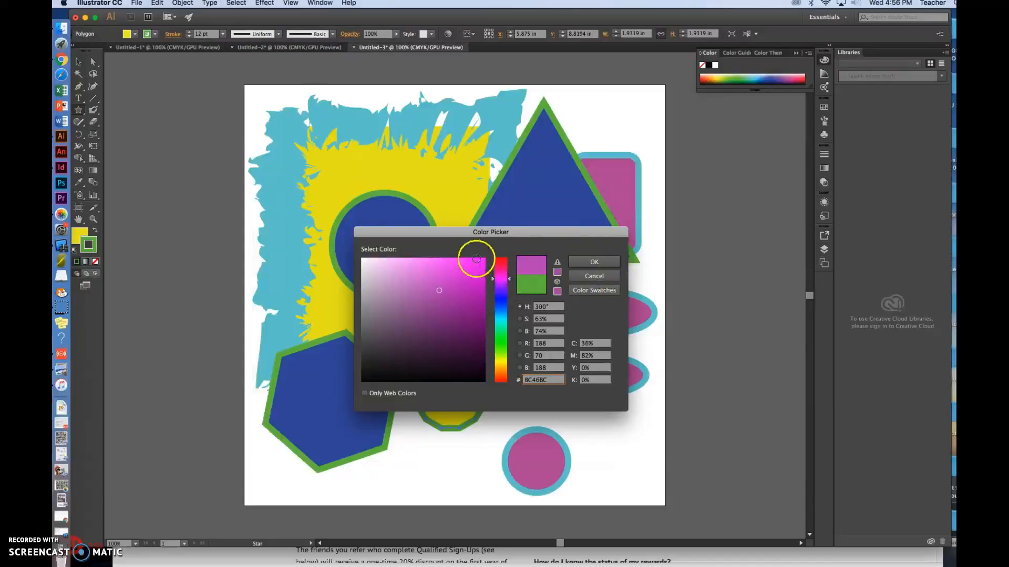
pyautogui.click(592, 263)
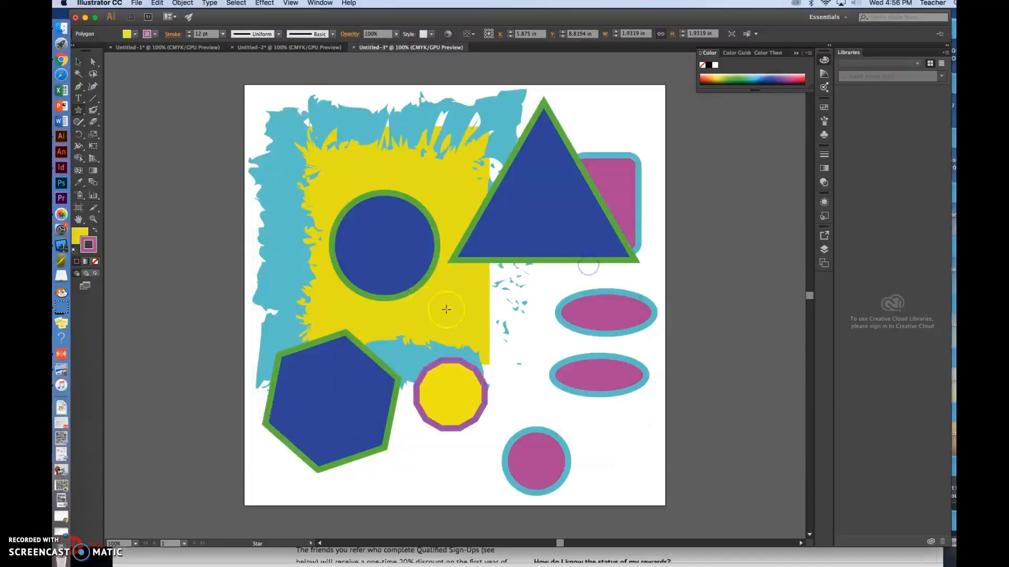
# Step: Create a five-point star with radii of 0.3472 in and 0.6944 in above the 12-sided polygon
pyautogui.click(470, 305)
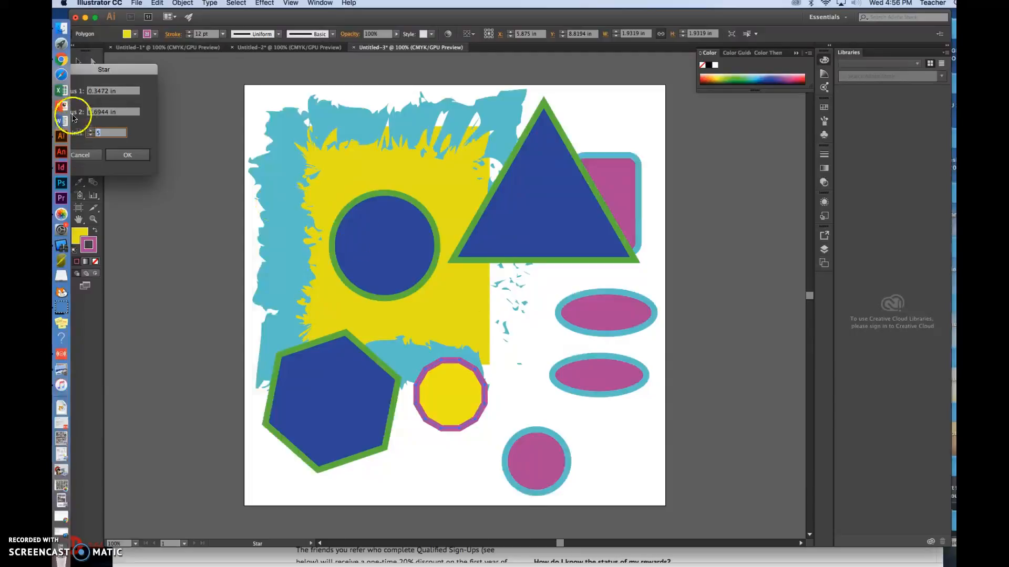
pyautogui.moveTo(105, 70); pyautogui.dragTo(461, 248)
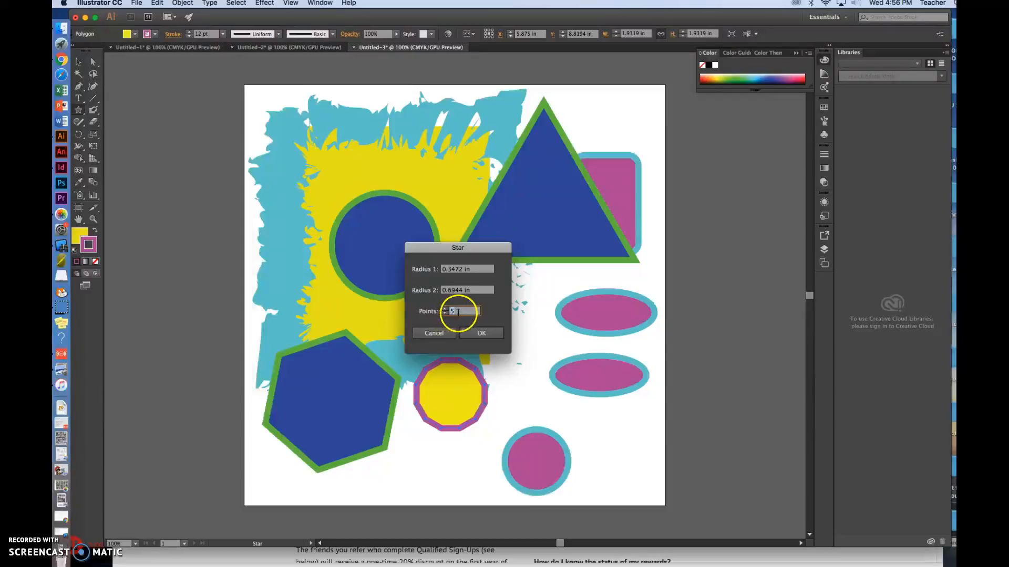
pyautogui.click(480, 333)
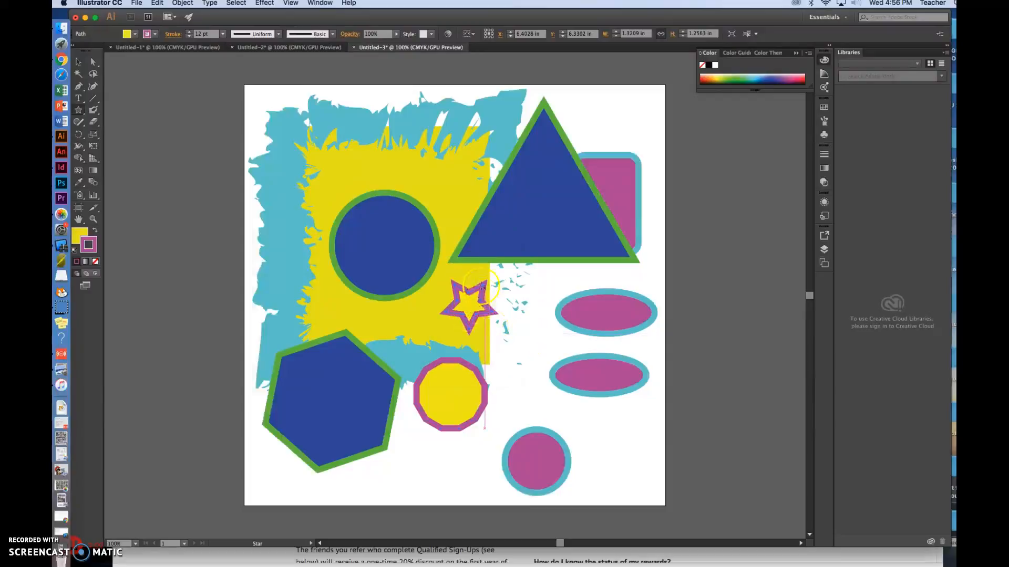
pyautogui.click(79, 63)
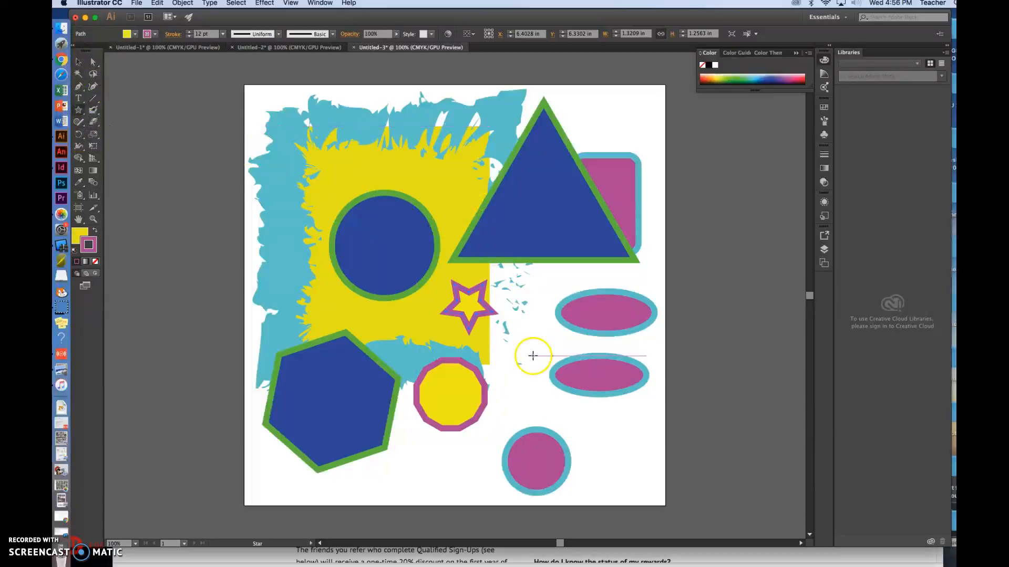
# Step: Create a 16-point star with radii of 0.3472 in and 0.6944 in below the five-point star and reduce its stroke to 2 pt
pyautogui.click(516, 355)
pyautogui.click(451, 311)
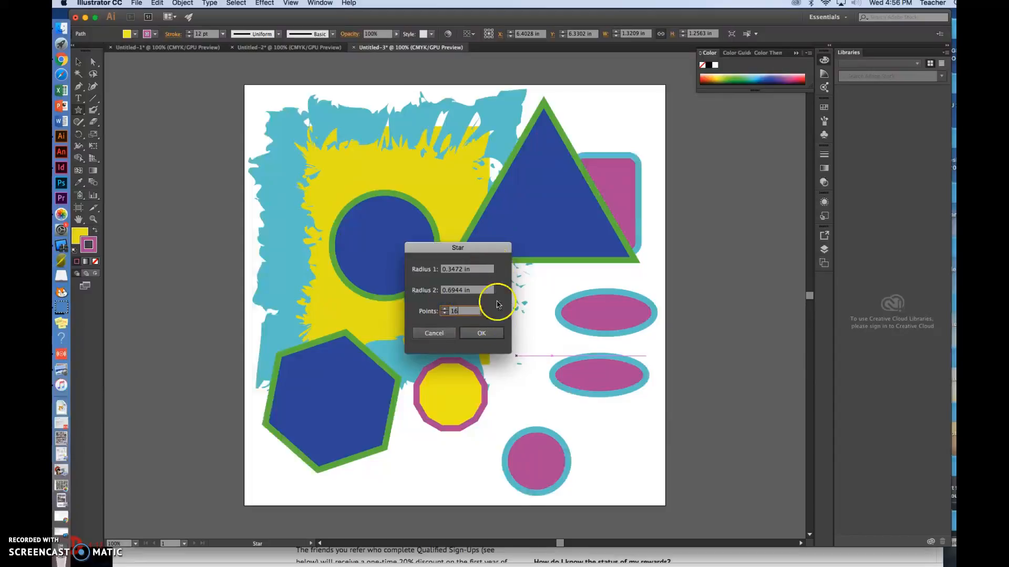
pyautogui.click(482, 335)
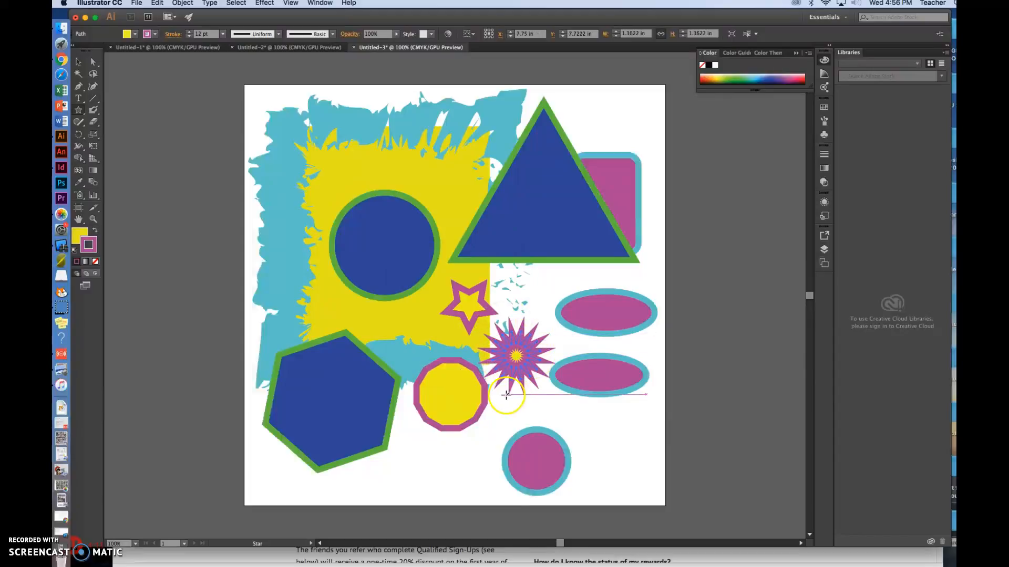
pyautogui.click(190, 36)
pyautogui.click(191, 36)
pyautogui.click(190, 36)
pyautogui.click(191, 36)
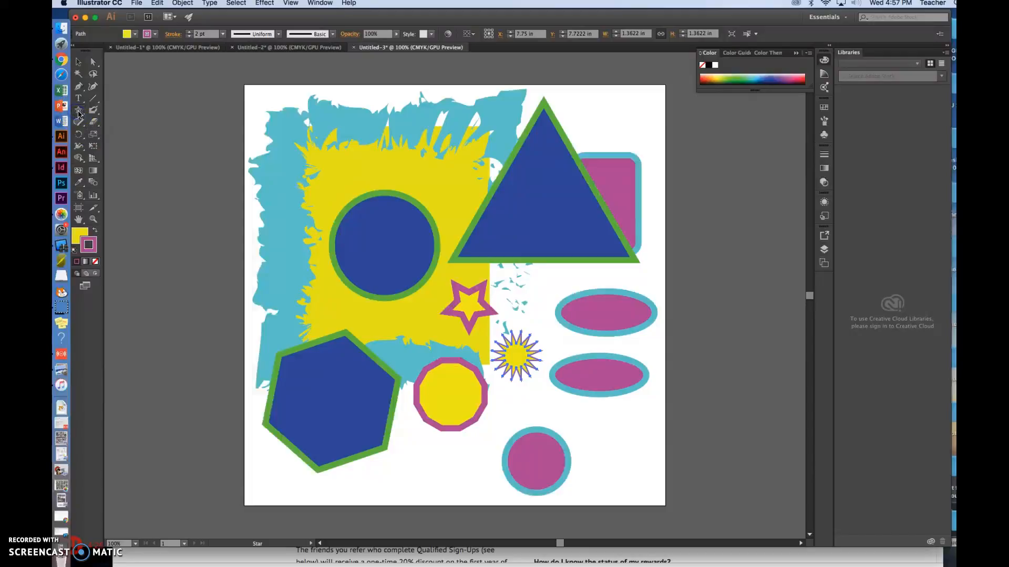
# Step: Create a densely pointed star with radii of 0.3472 in and 0.6944 in just below the lower ellipse
pyautogui.moveTo(81, 112); pyautogui.dragTo(124, 158)
pyautogui.click(592, 415)
pyautogui.click(434, 311)
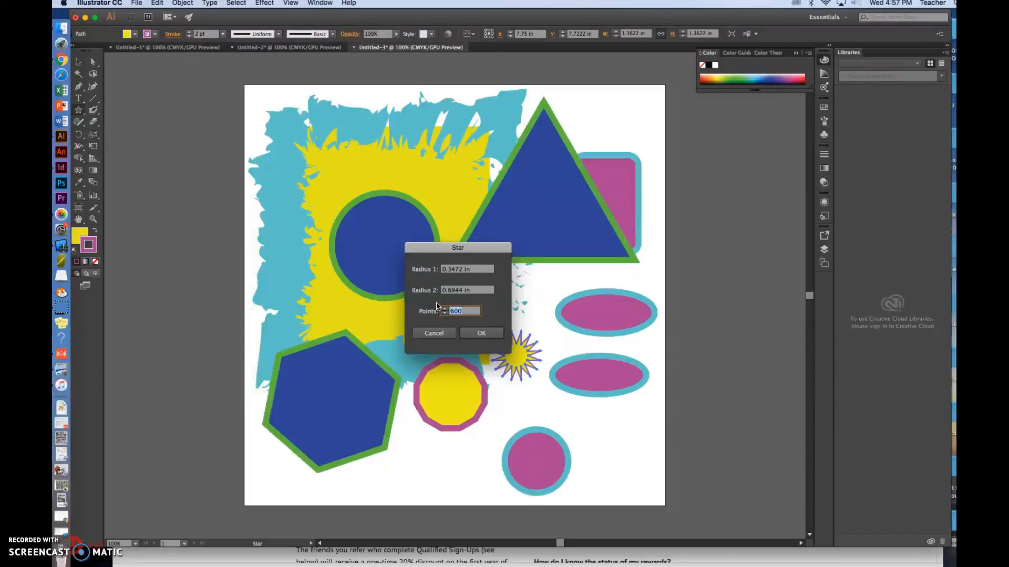
pyautogui.click(478, 333)
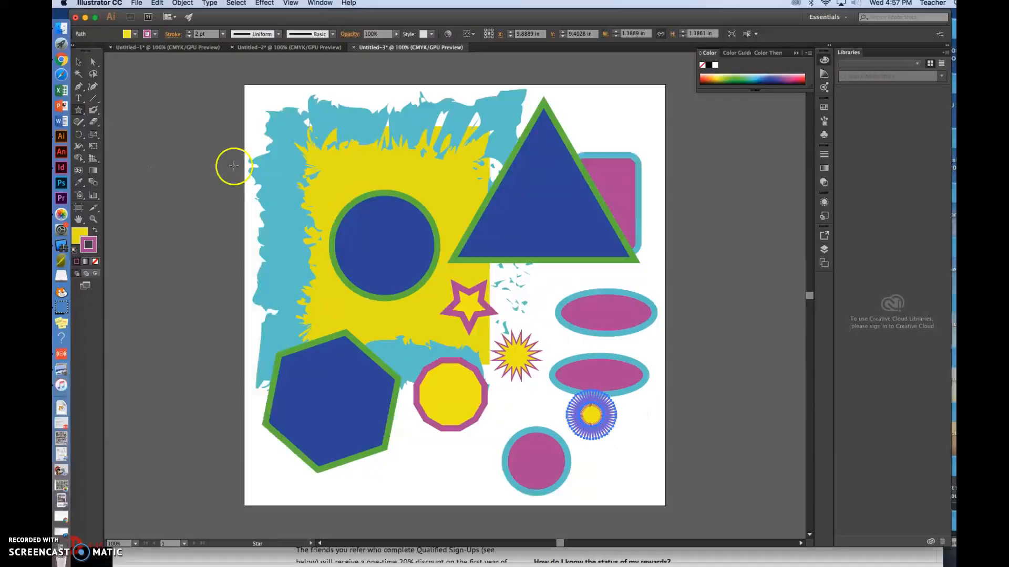
# Step: Move the densely pointed star down slightly so that it clears the lower ellipse, and deselect it
pyautogui.click(82, 62)
pyautogui.click(628, 469)
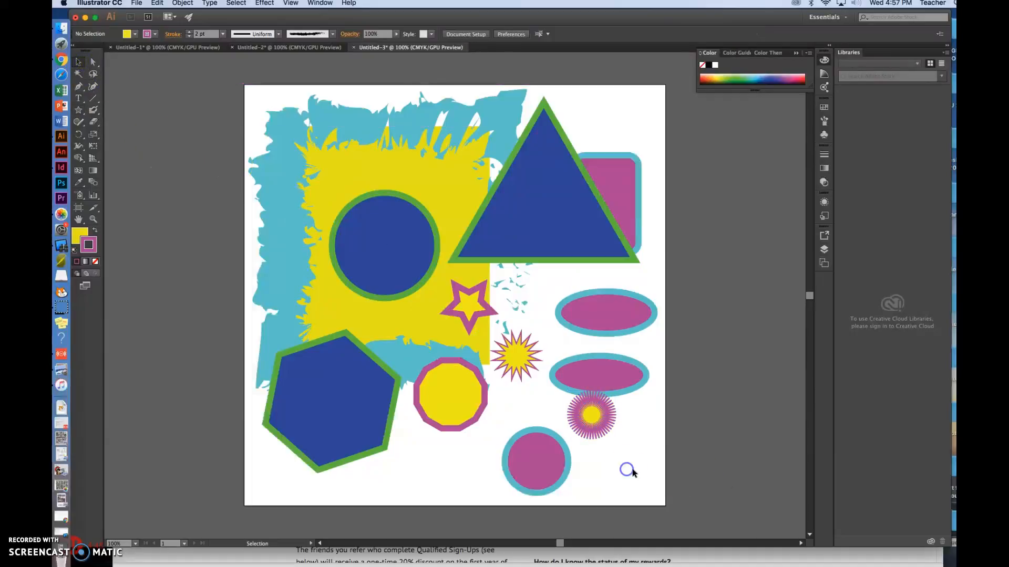
pyautogui.moveTo(591, 413); pyautogui.dragTo(591, 423)
pyautogui.click(628, 464)
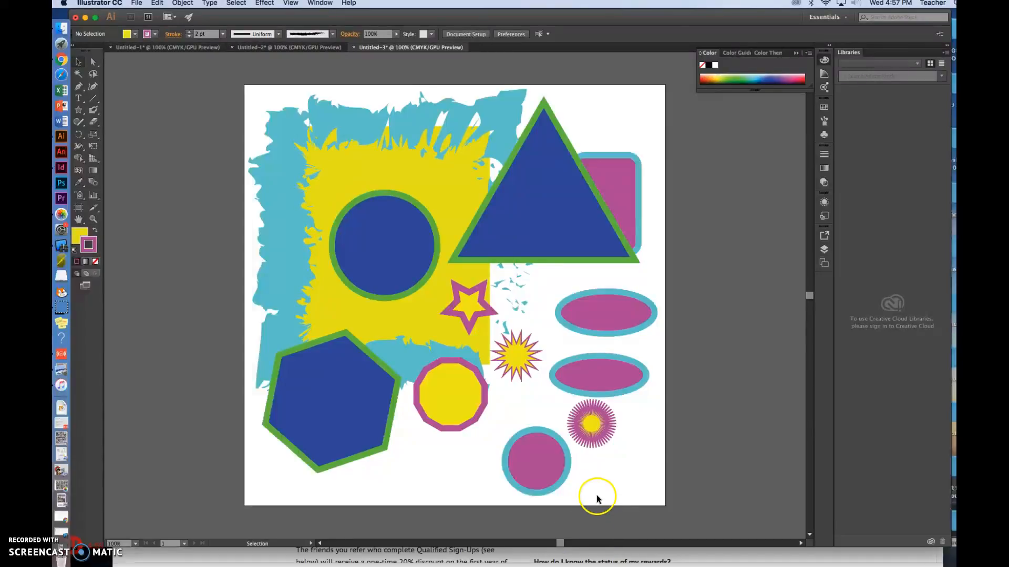
# Step: Create a flare near the artboard's upper-left corner with a 110 pt centre diameter and 24 rays
pyautogui.moveTo(80, 109); pyautogui.dragTo(122, 169)
pyautogui.click(320, 196)
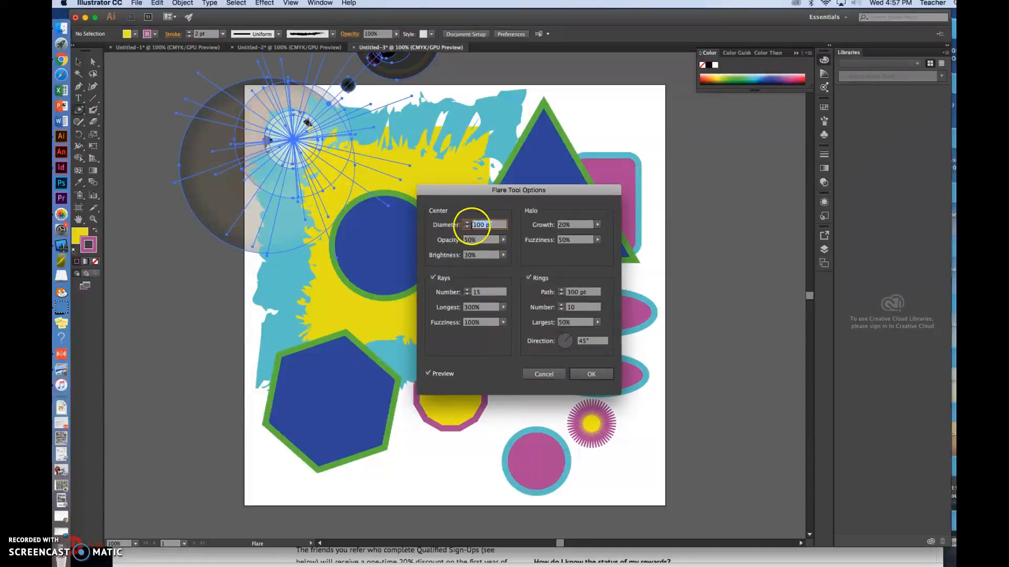
pyautogui.scroll(4, 468, 225)
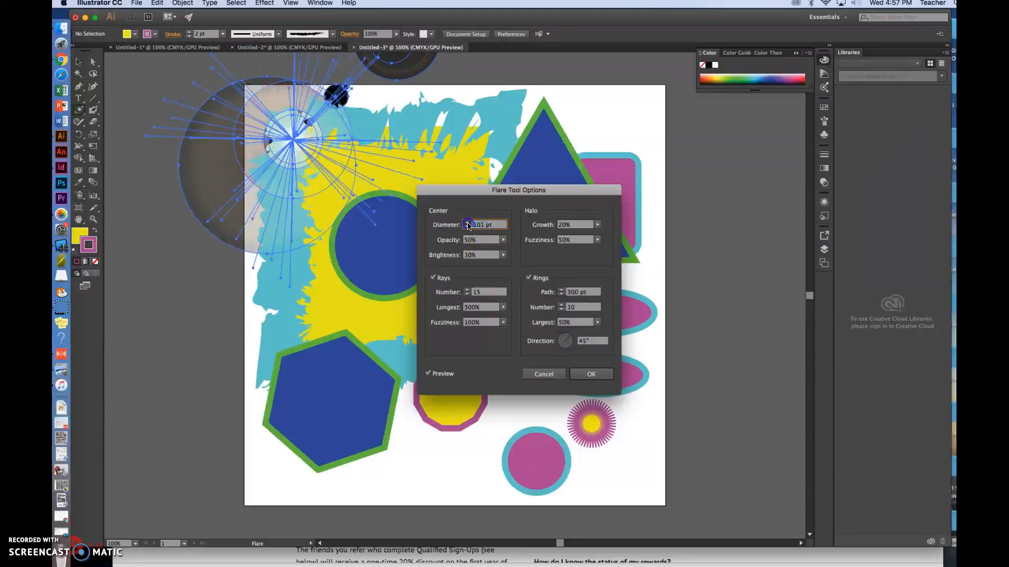
pyautogui.scroll(6, 468, 225)
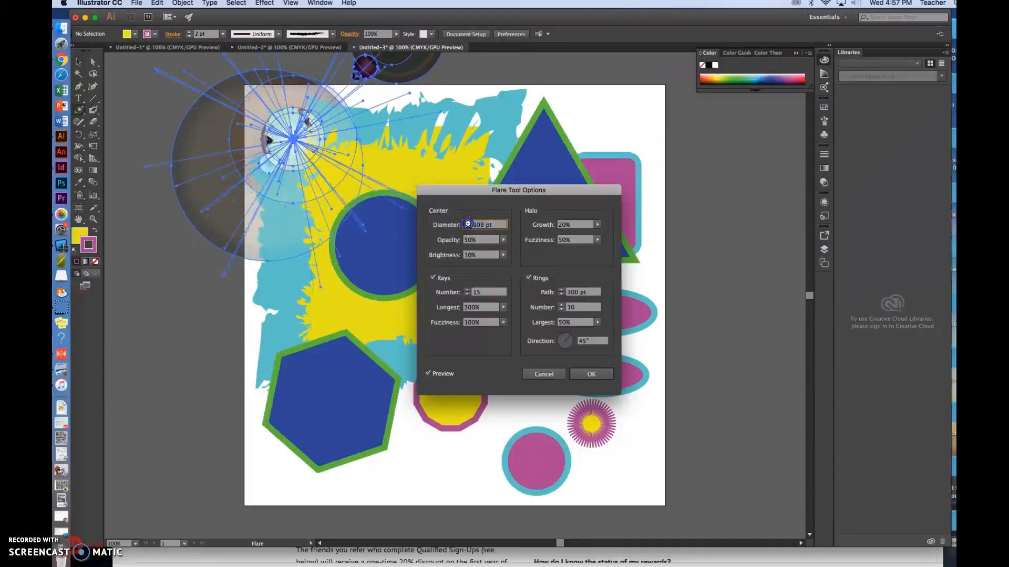
pyautogui.click(471, 292)
pyautogui.scroll(3, 469, 293)
pyautogui.scroll(6, 469, 293)
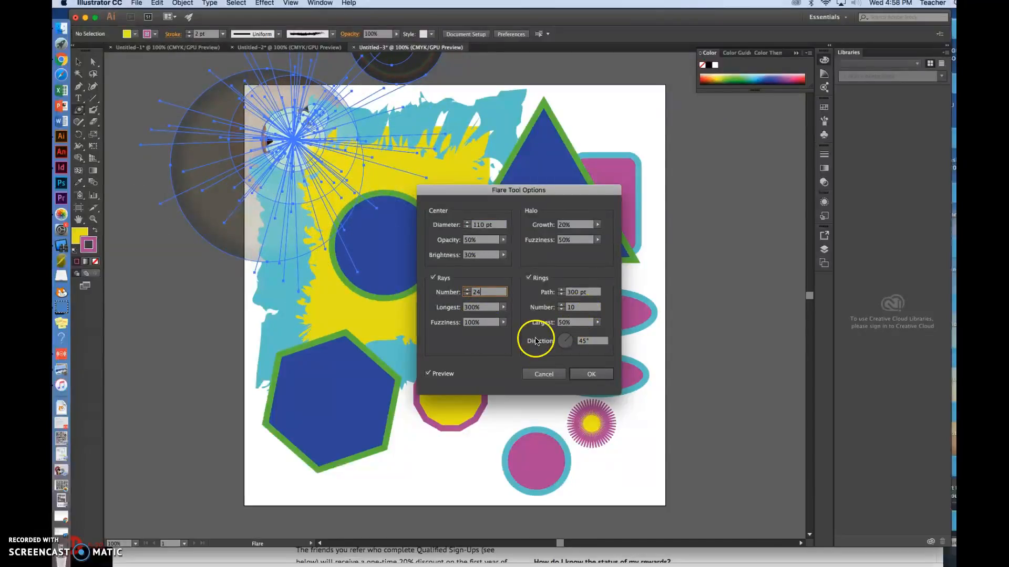
pyautogui.click(591, 375)
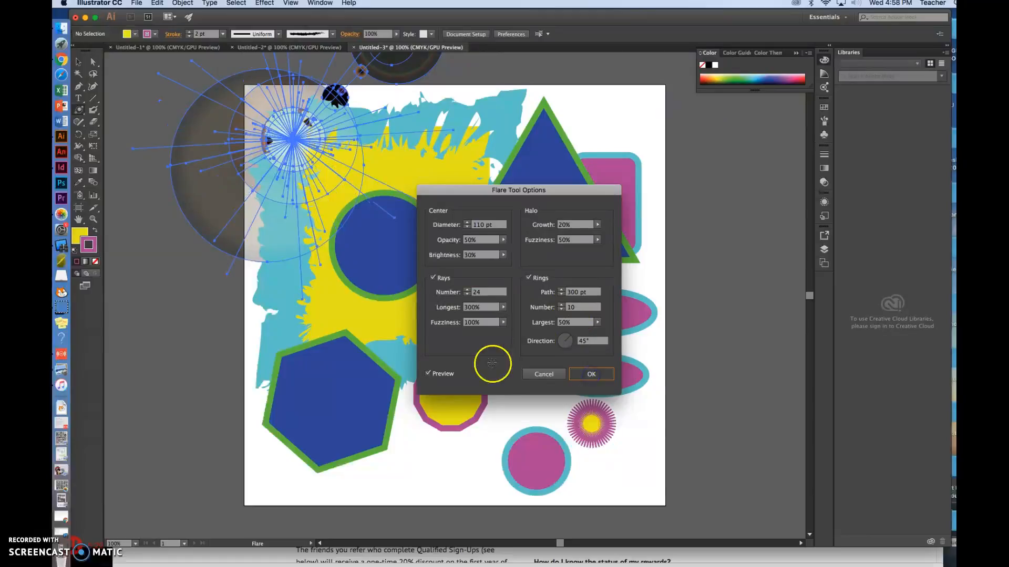
# Step: Move the flare until its bright centre sits on the upper ellipse, deselect it and switch back to the Rectangle tool
pyautogui.click(79, 62)
pyautogui.click(604, 108)
pyautogui.moveTo(234, 118); pyautogui.dragTo(387, 296)
pyautogui.click(644, 458)
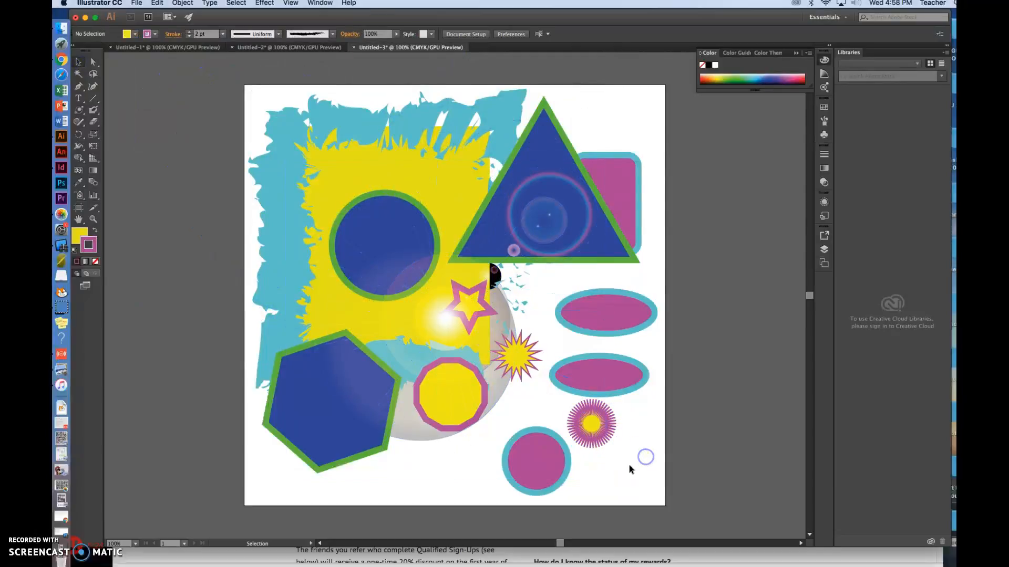
pyautogui.moveTo(415, 421); pyautogui.dragTo(598, 485)
pyautogui.click(611, 496)
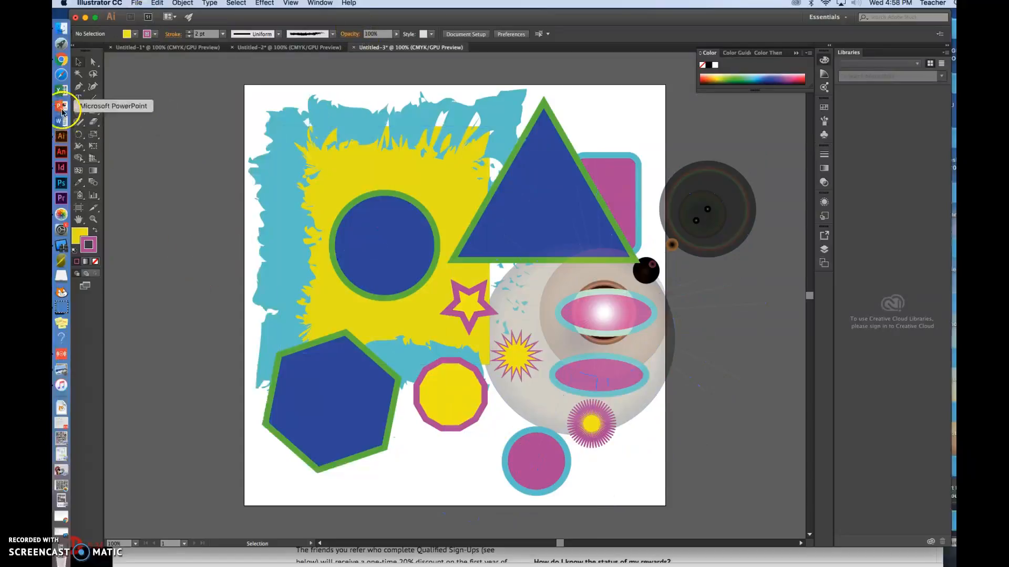
pyautogui.moveTo(79, 110); pyautogui.dragTo(109, 107)
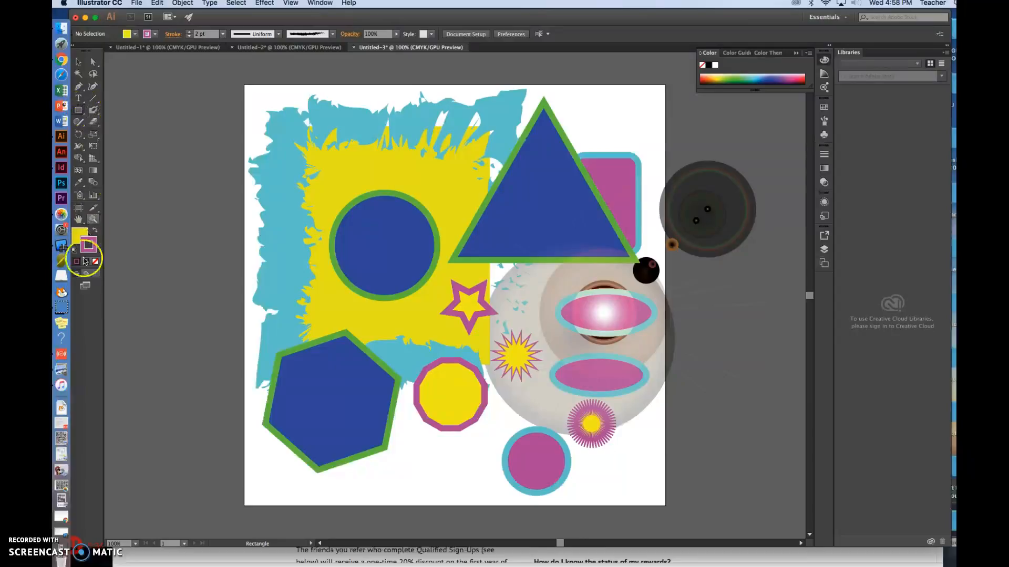